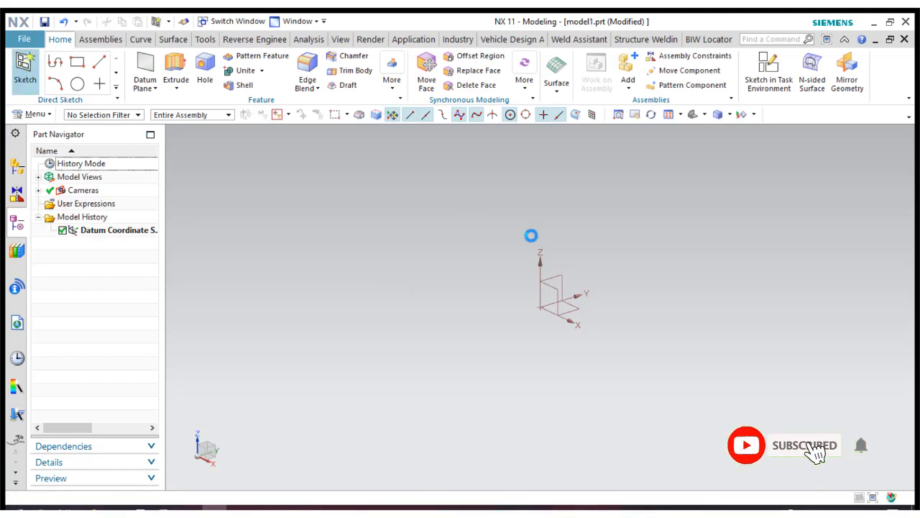
- On the YZ plane, sketch a closed four-sided profile from the origin, about 44 mm wide and high, with a sloped front and about 14 mm top edge
click(555, 275)
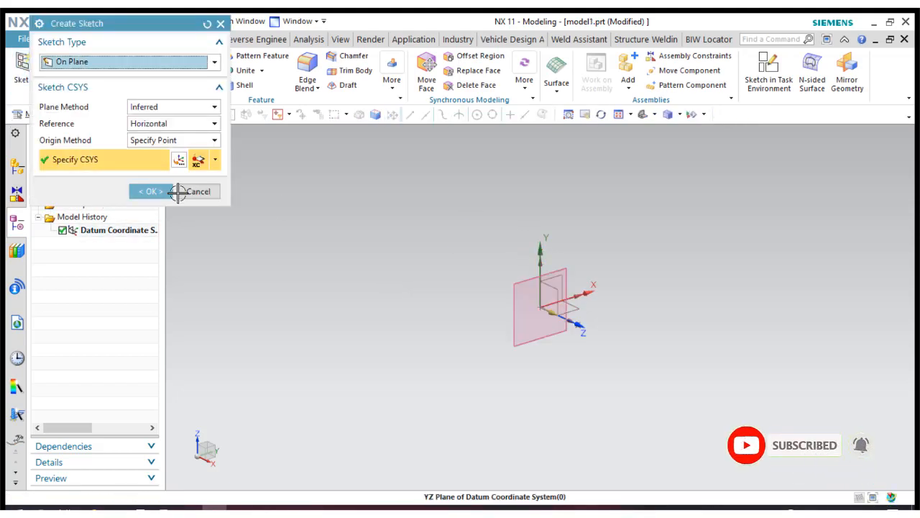
click(151, 192)
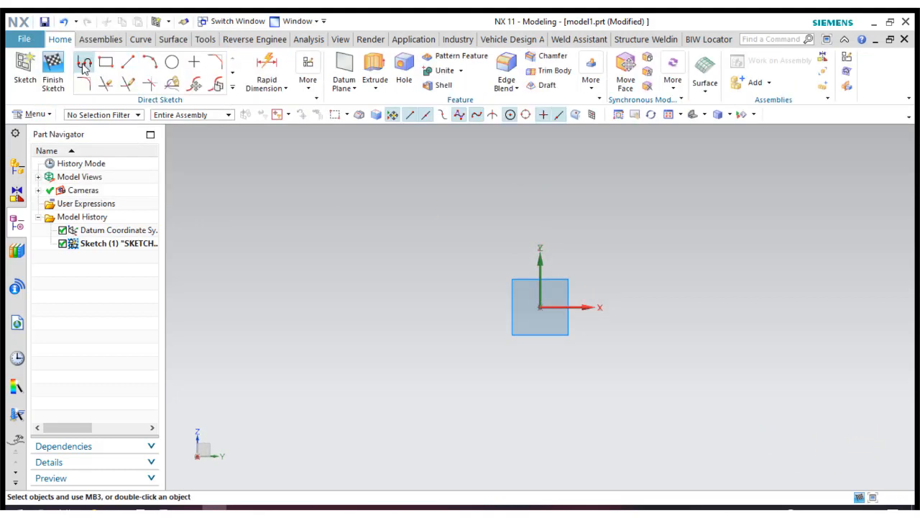
click(84, 66)
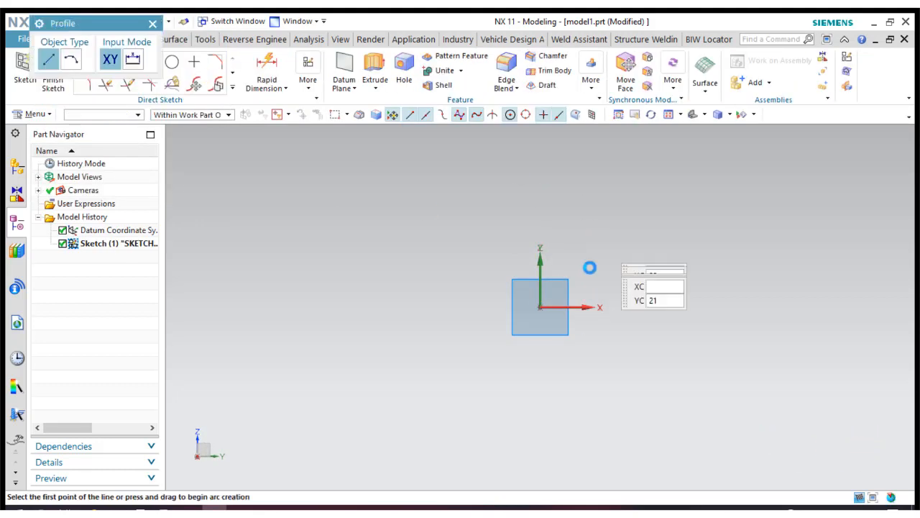
click(542, 307)
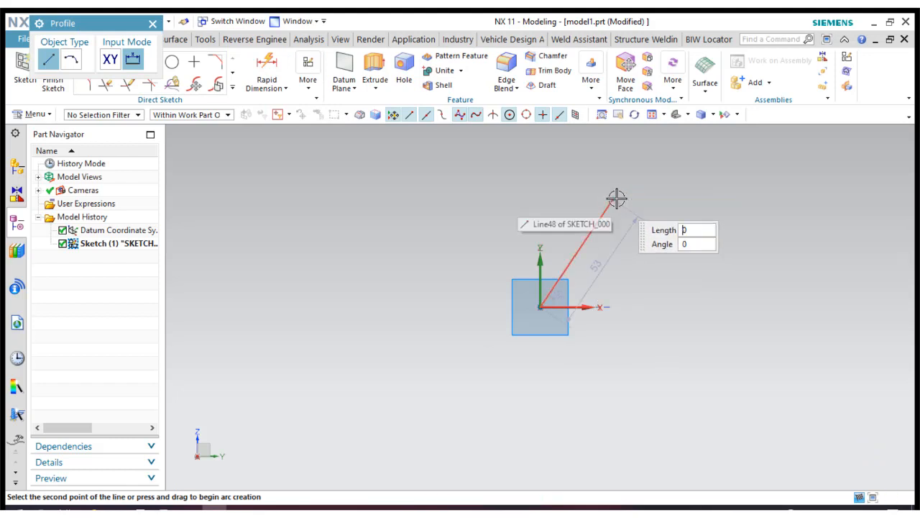
click(647, 201)
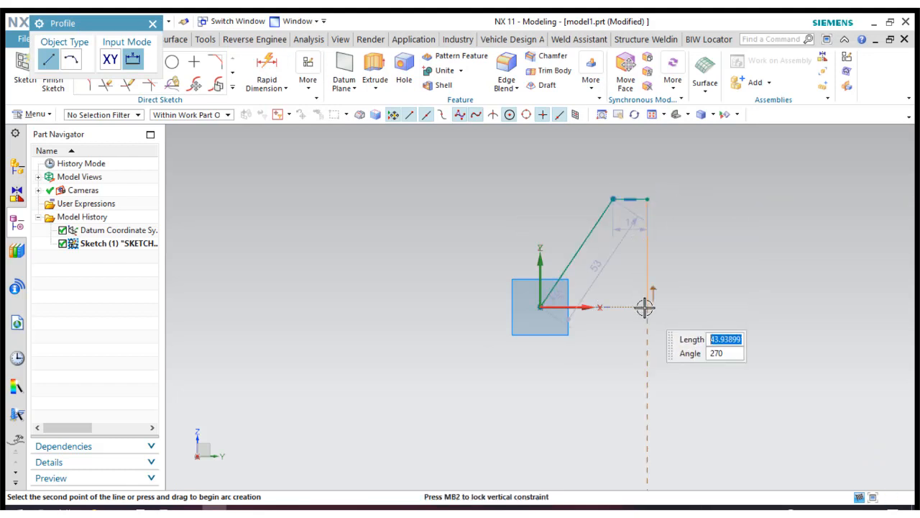
click(648, 307)
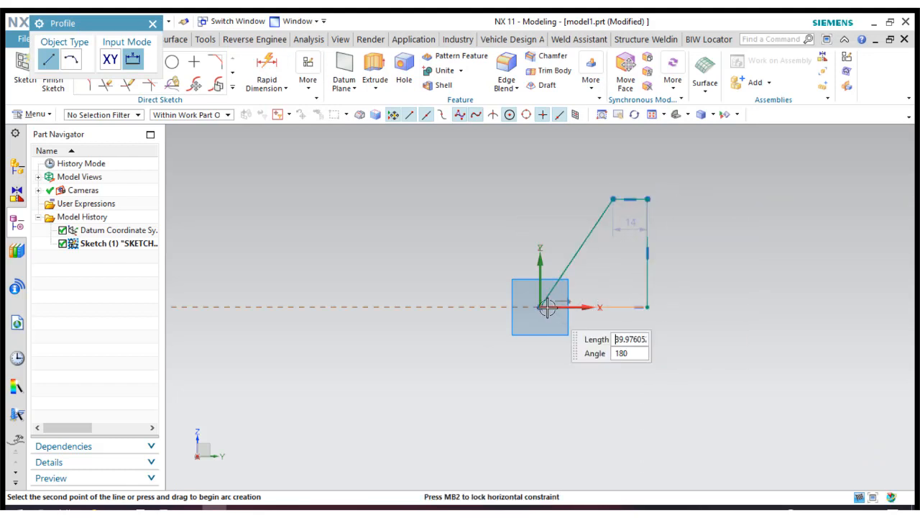
click(153, 24)
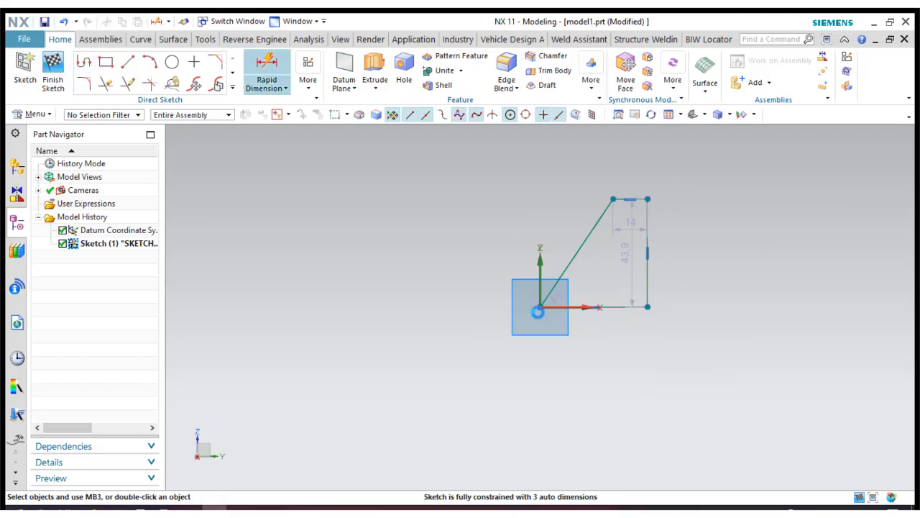
- Dimension the profile's horizontal width from the origin to the vertical line as 26 mm
key(d)
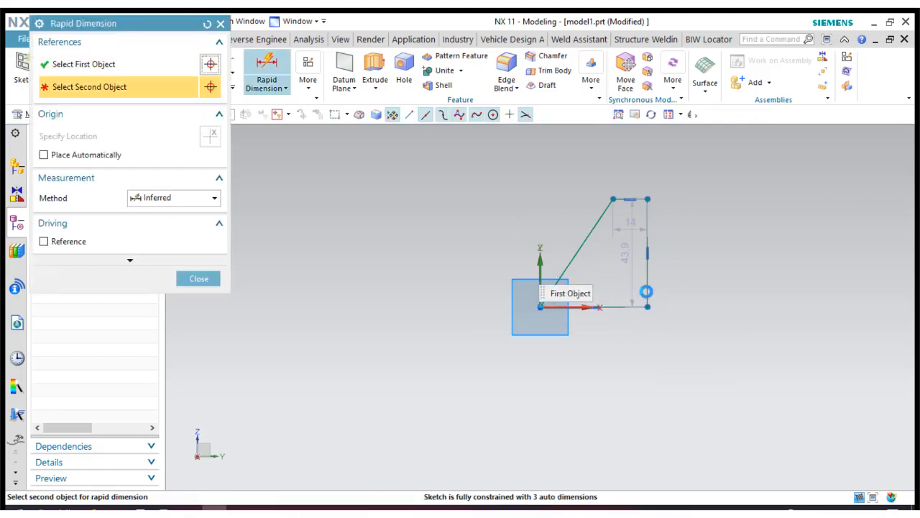
click(647, 292)
click(597, 344)
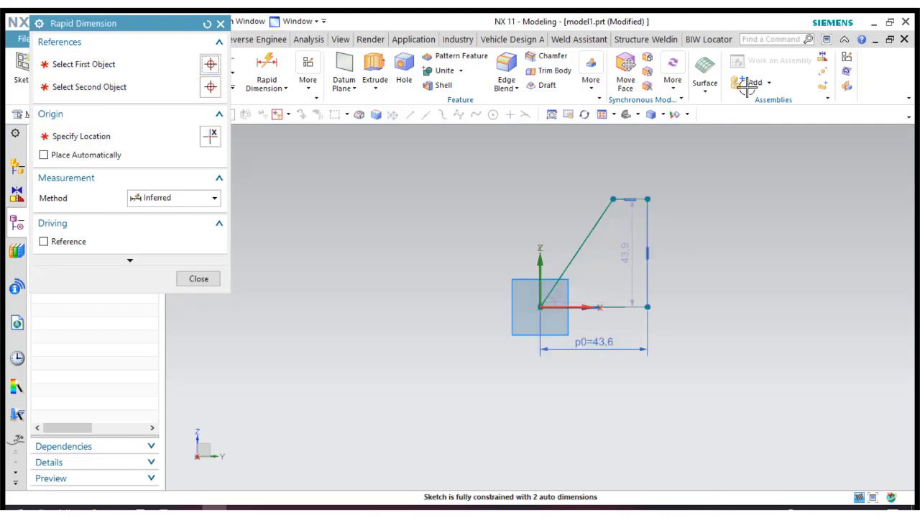
text(26)
key(Return)
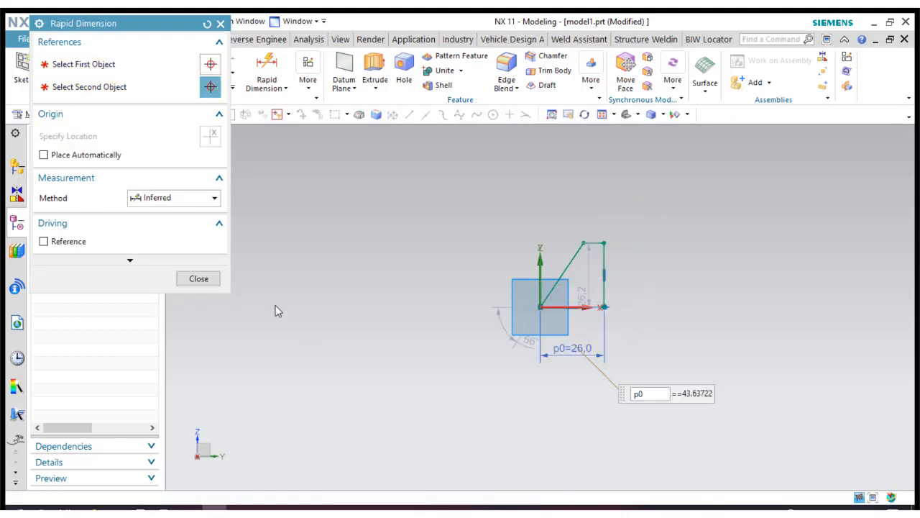
click(198, 279)
key(ctrl+f)
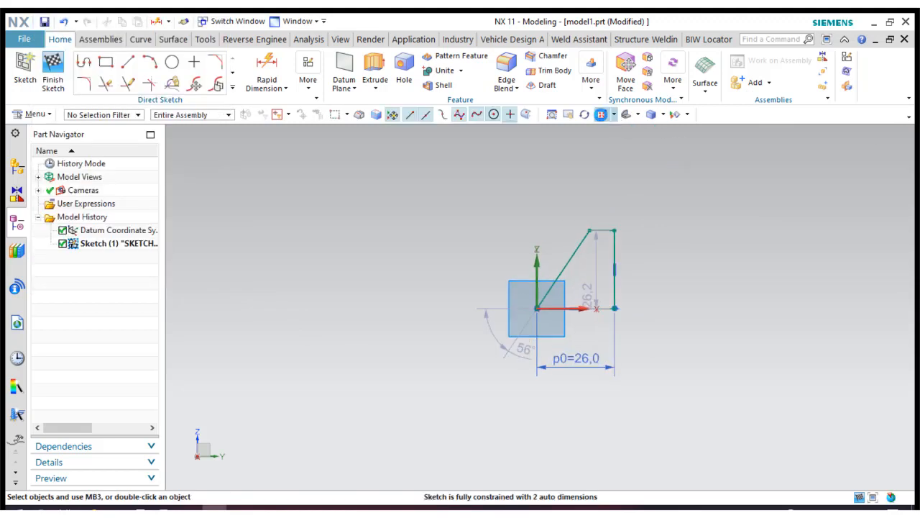
- Set the profile's vertical height dimension to 26 mm
double_click(641, 225)
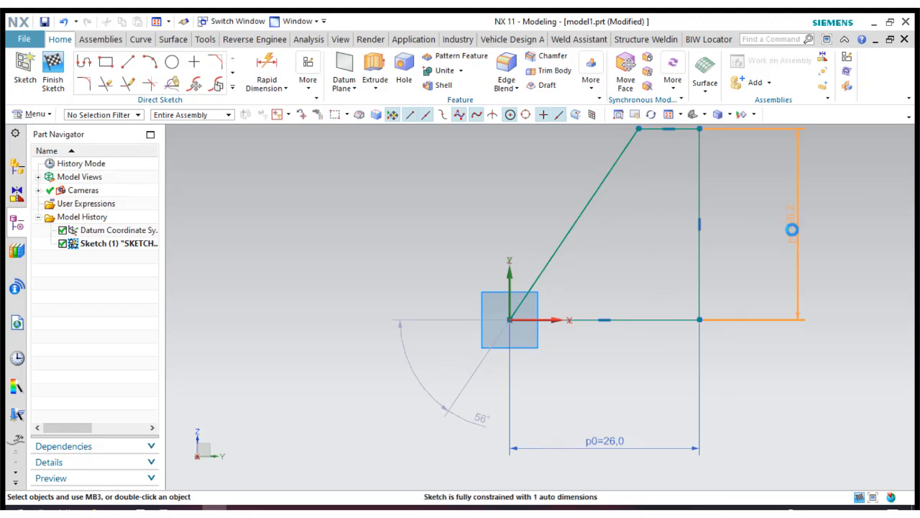
text(26)
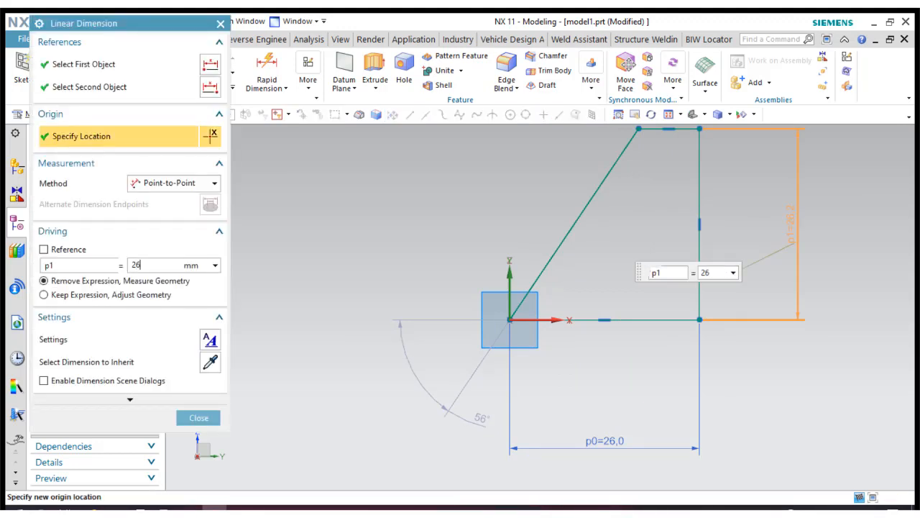
key(Return)
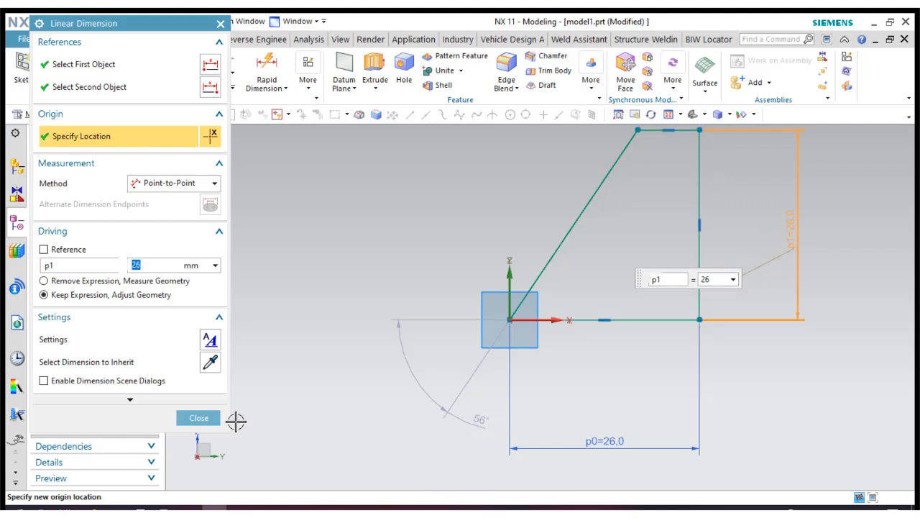
click(207, 417)
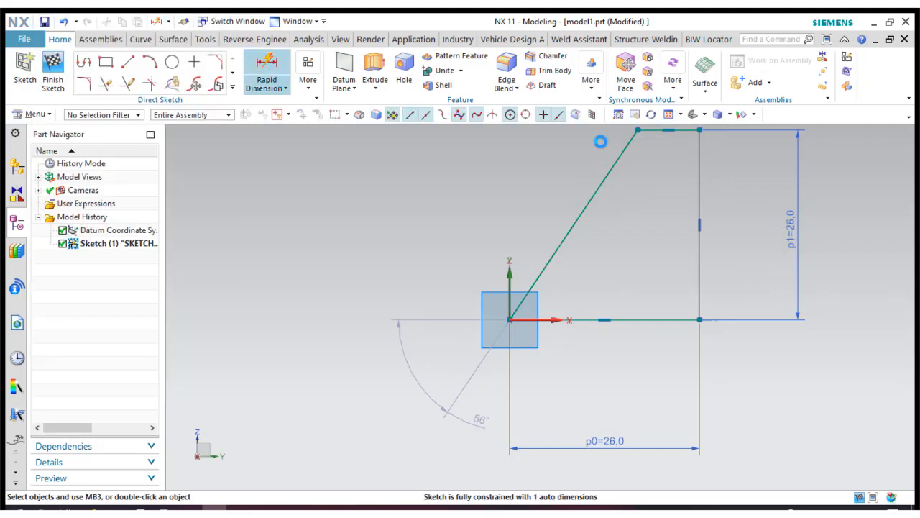
- Dimension the profile's short top edge as 5 mm and finish the sketch
click(641, 131)
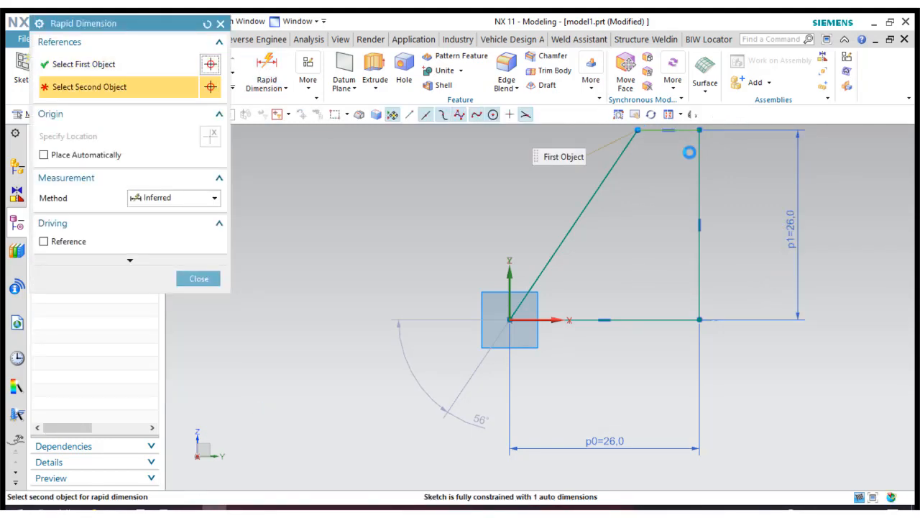
click(699, 154)
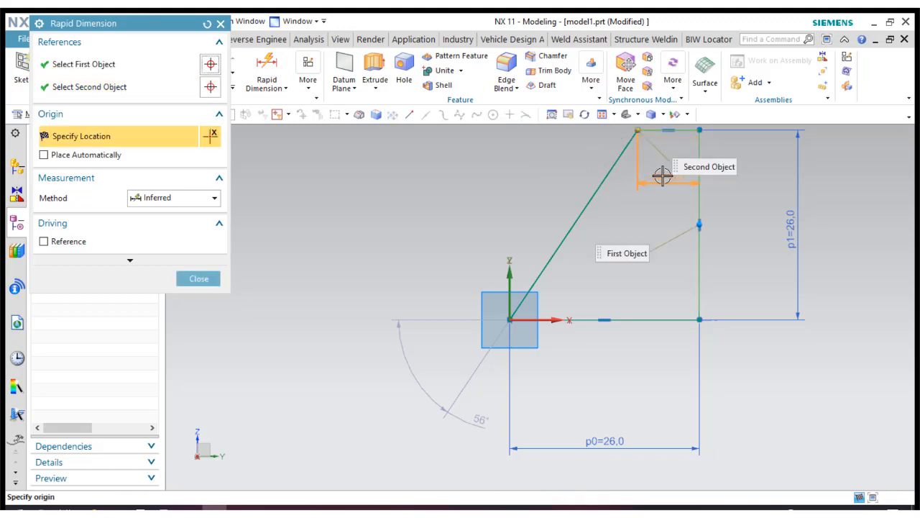
click(662, 175)
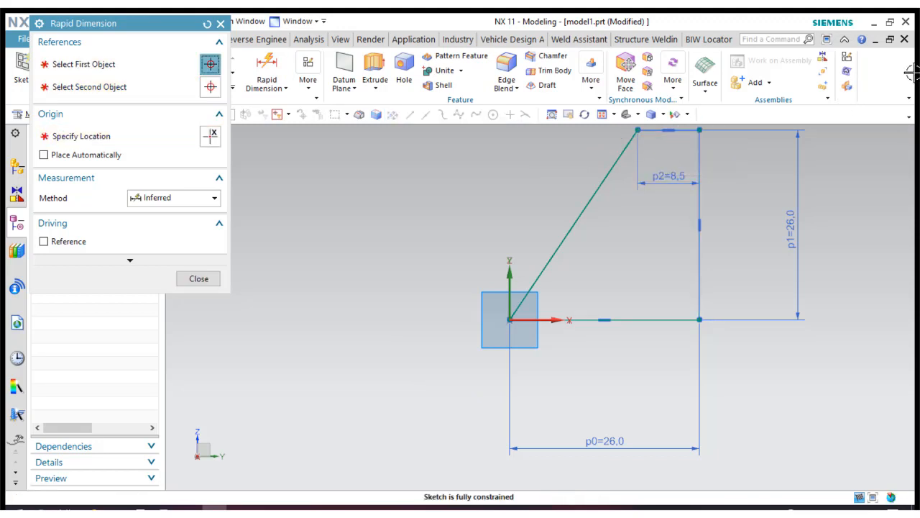
text(5)
key(Return)
click(213, 278)
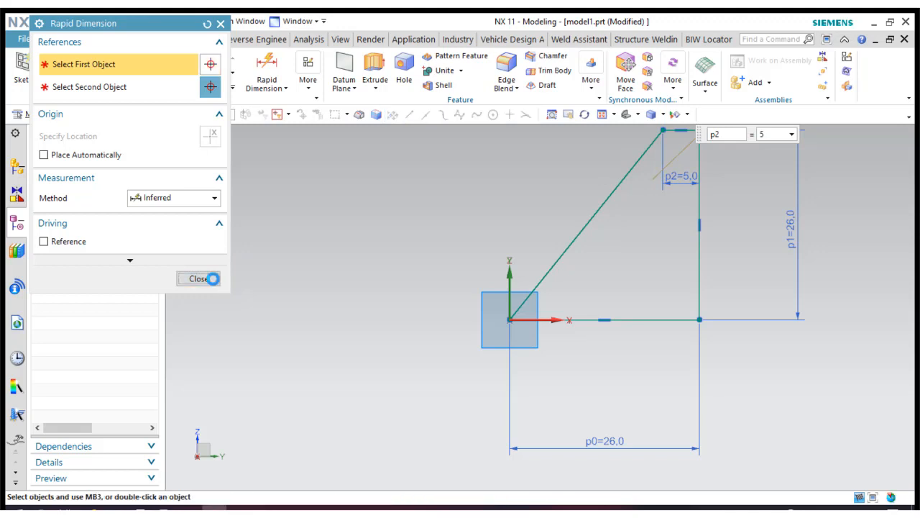
click(651, 115)
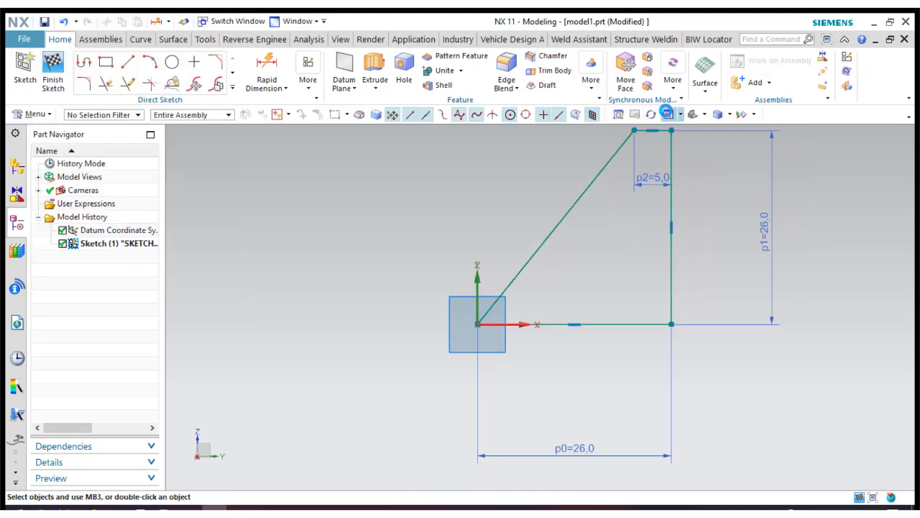
click(62, 85)
- Extrude the four-sided profile with a Symmetric Value distance of 53/2 mm and Boolean set to None
click(703, 115)
click(696, 132)
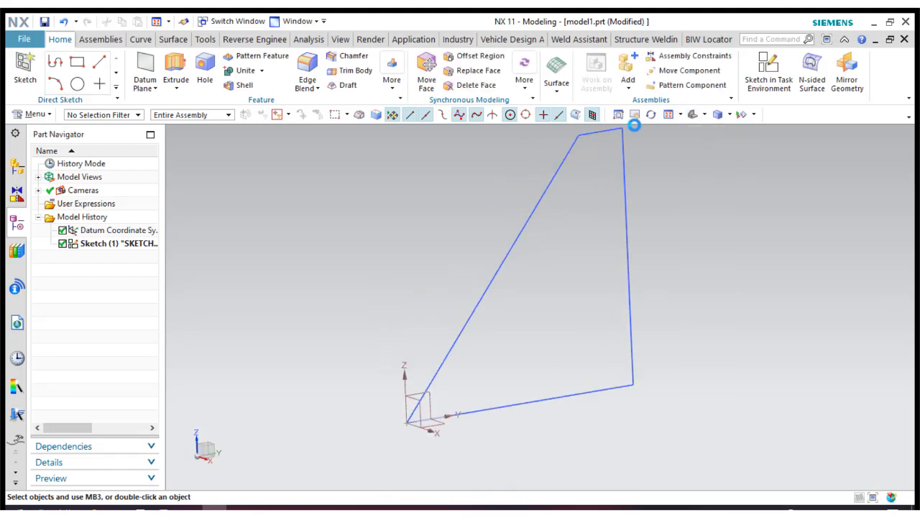
click(178, 57)
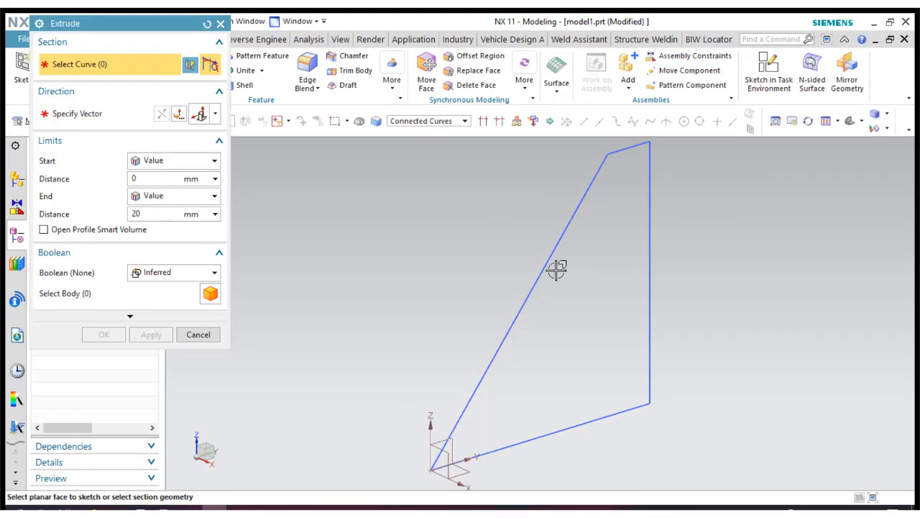
click(539, 253)
click(164, 162)
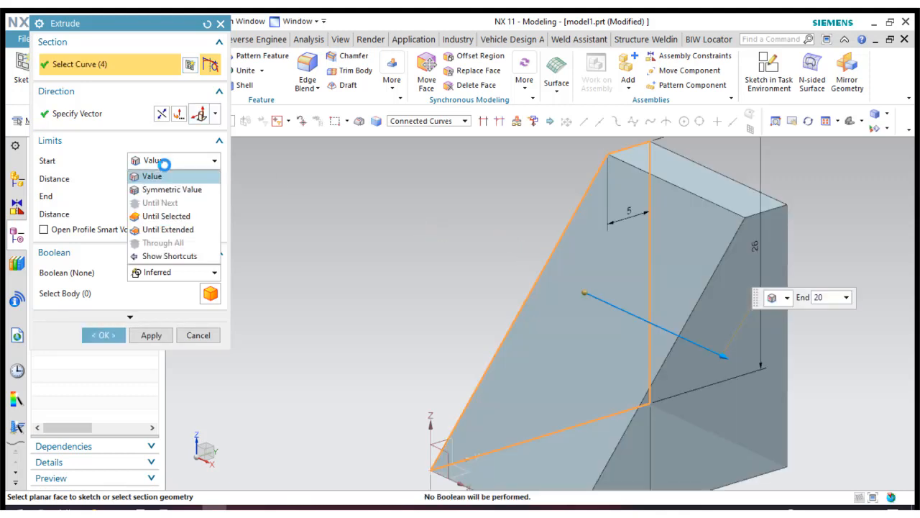
click(172, 189)
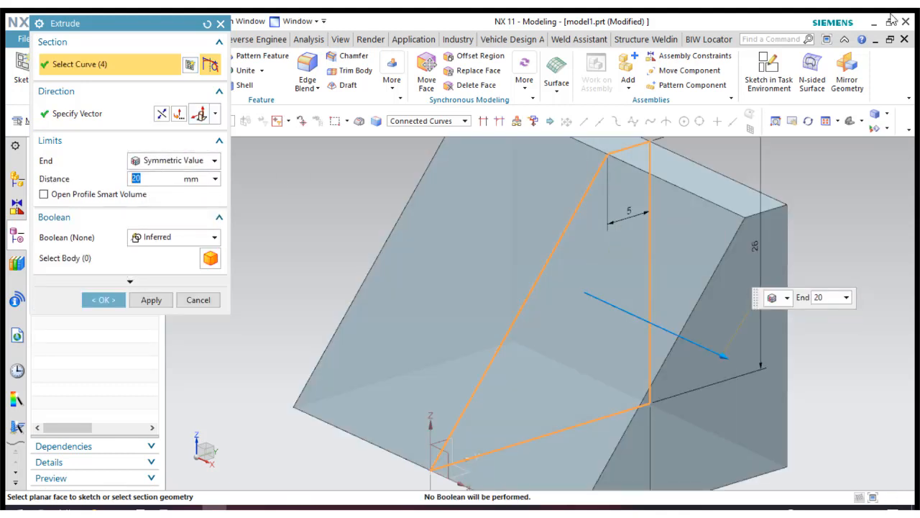
key(Return)
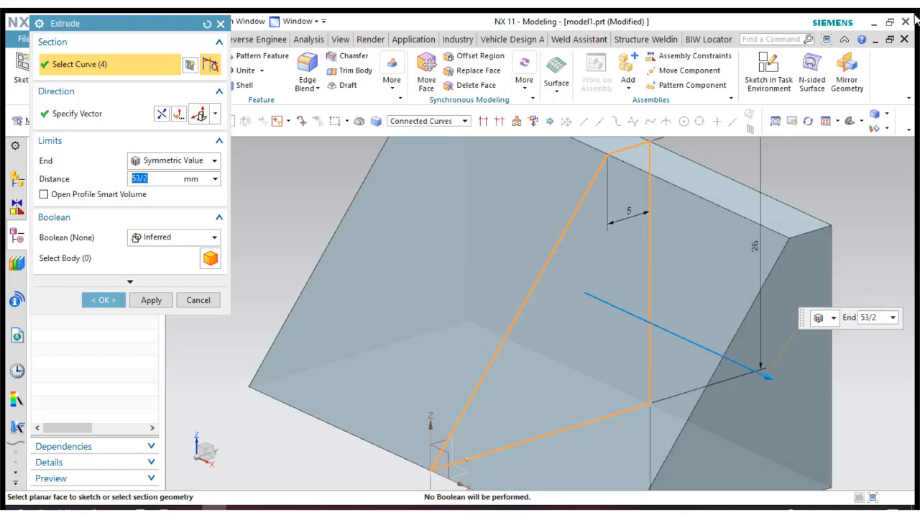
click(167, 238)
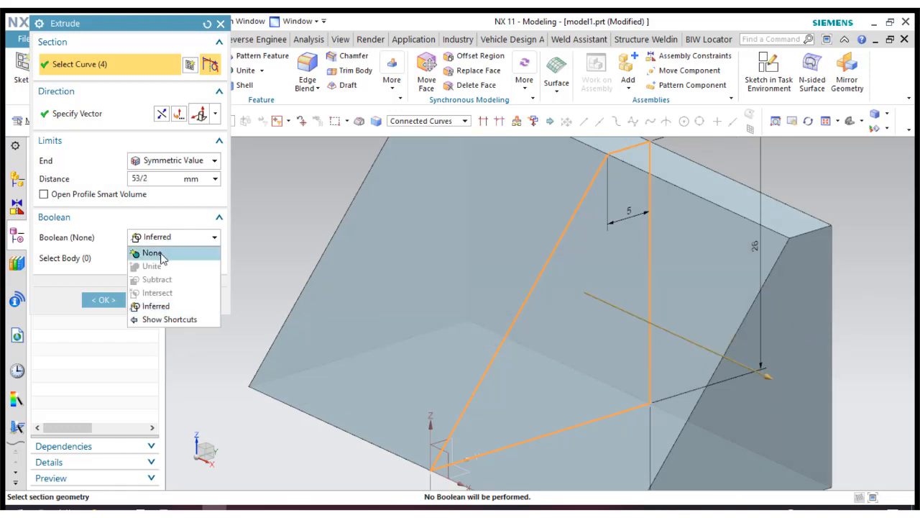
click(151, 252)
click(107, 300)
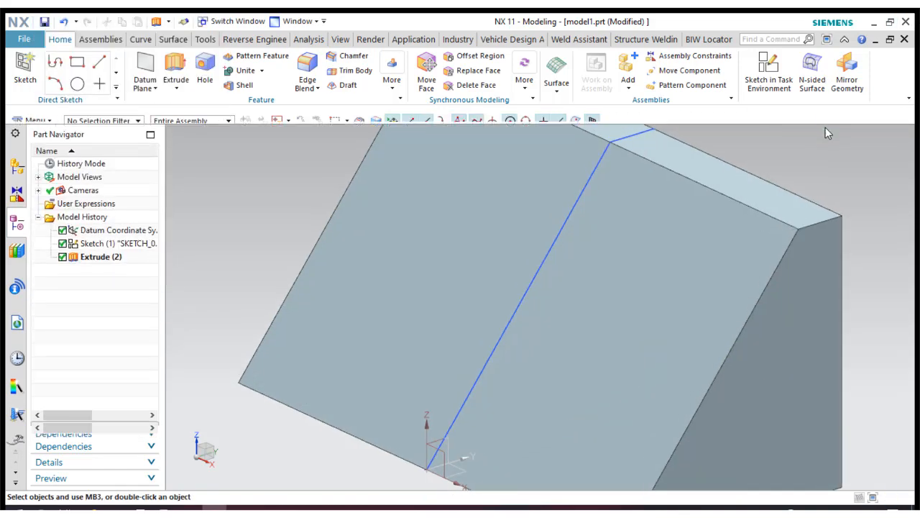
- Hide the profile sketch that runs through the middle of the extruded block
scroll(591, 277, down, 3)
click(692, 115)
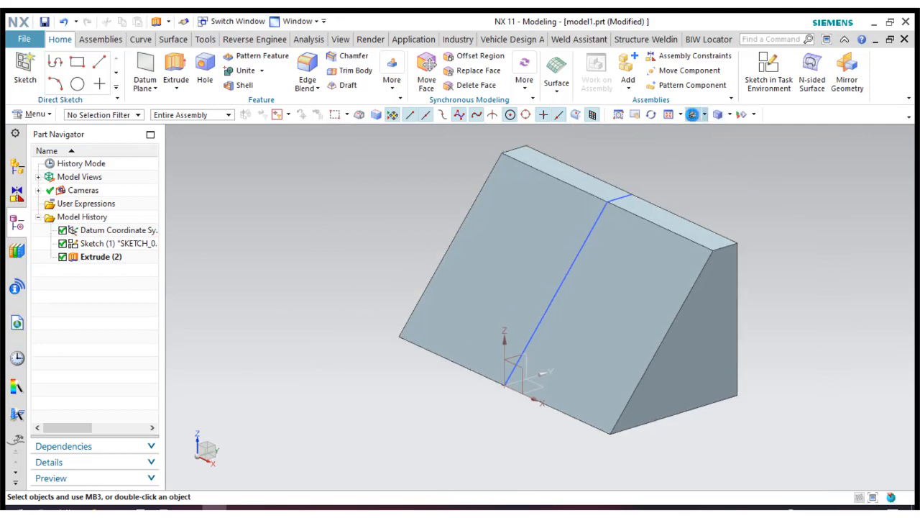
right_click(612, 192)
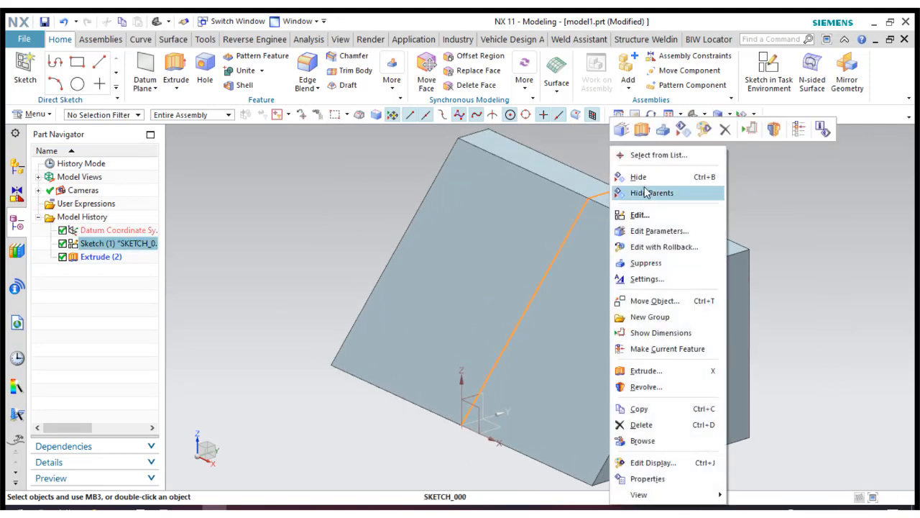
click(635, 192)
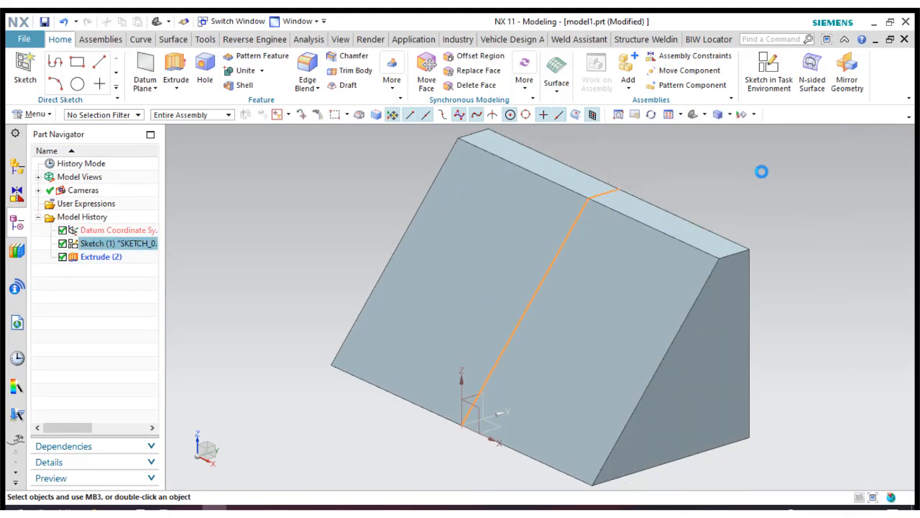
- Create a new sketch on the block's vertical back face, with its origin at the upper corner
click(25, 68)
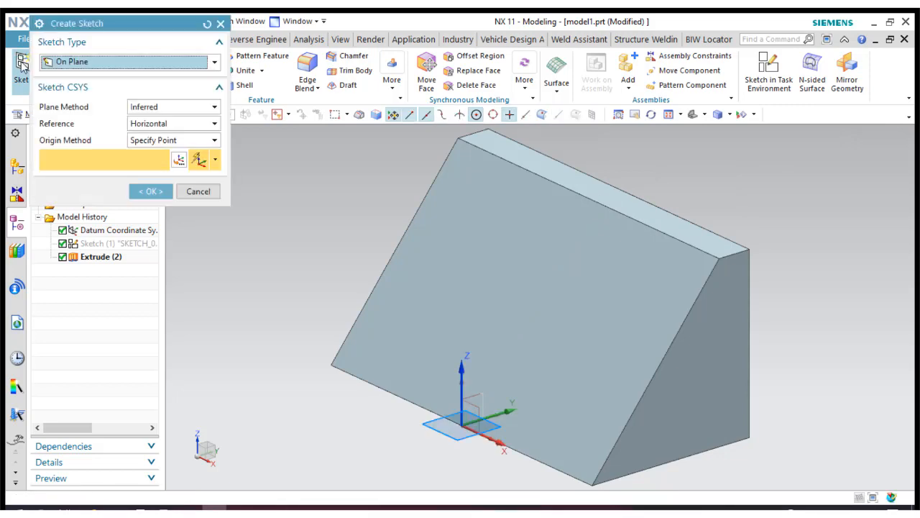
middle_drag(831, 223, 496, 216)
click(489, 224)
click(147, 191)
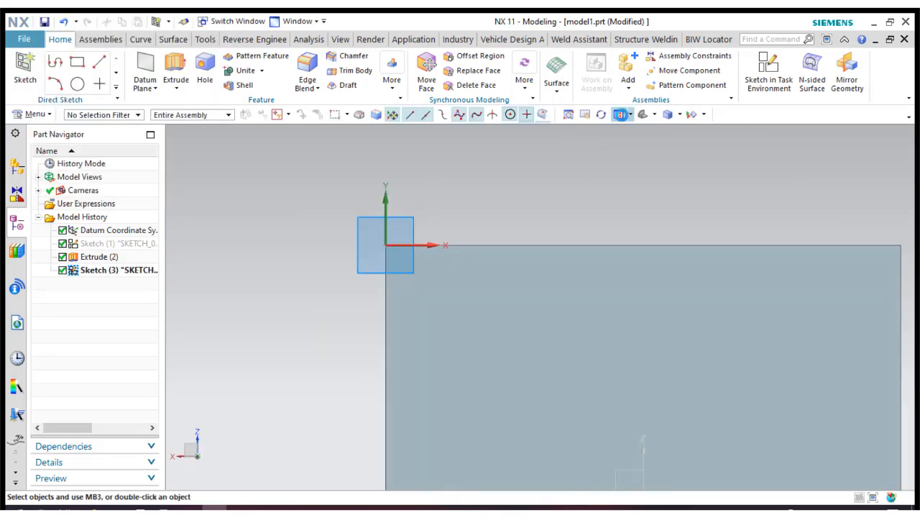
- Draw a rectangle about 8 mm wide and 5 mm high on the back face, near the sketch origin corner
click(113, 62)
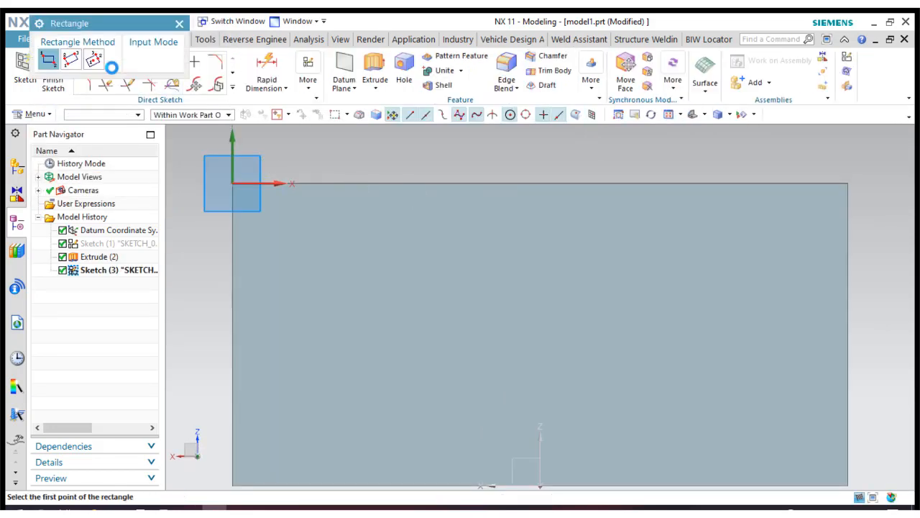
click(255, 229)
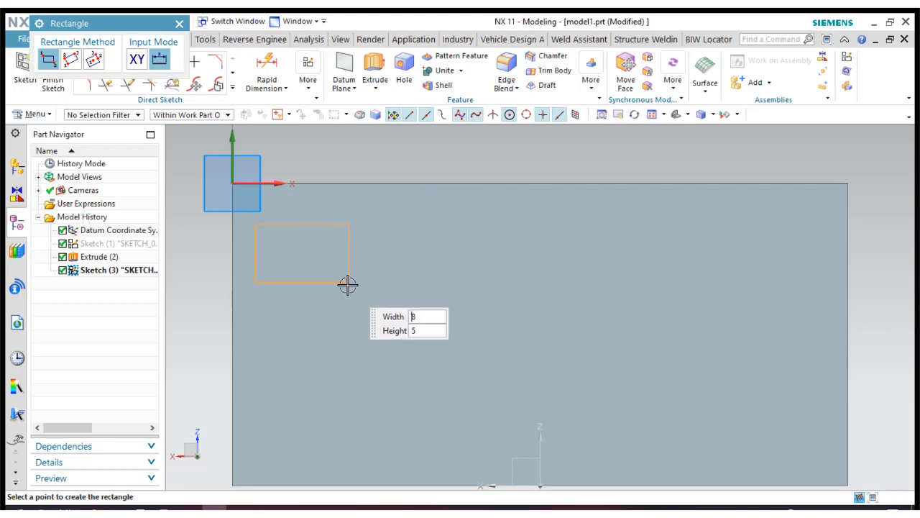
click(179, 24)
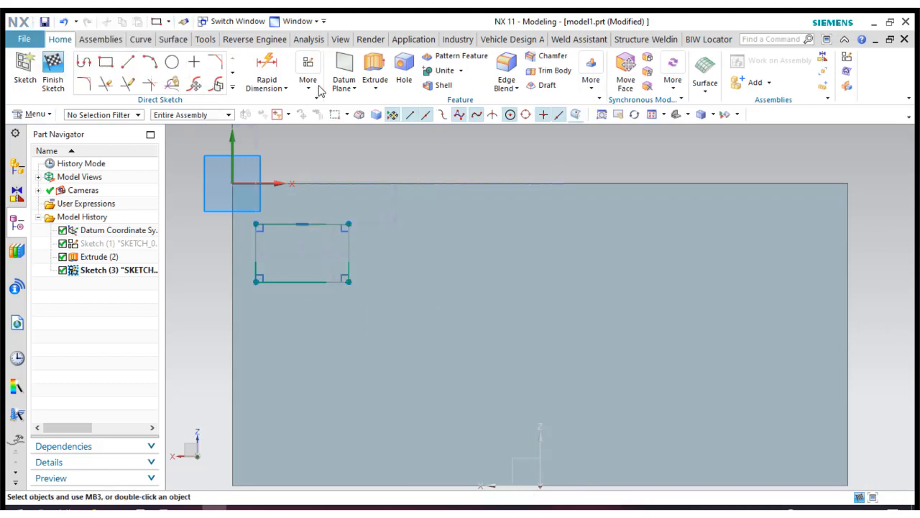
- Make the rectangle's upper and outer side lines collinear with the matching upper and side edges of the back face
click(309, 81)
click(463, 119)
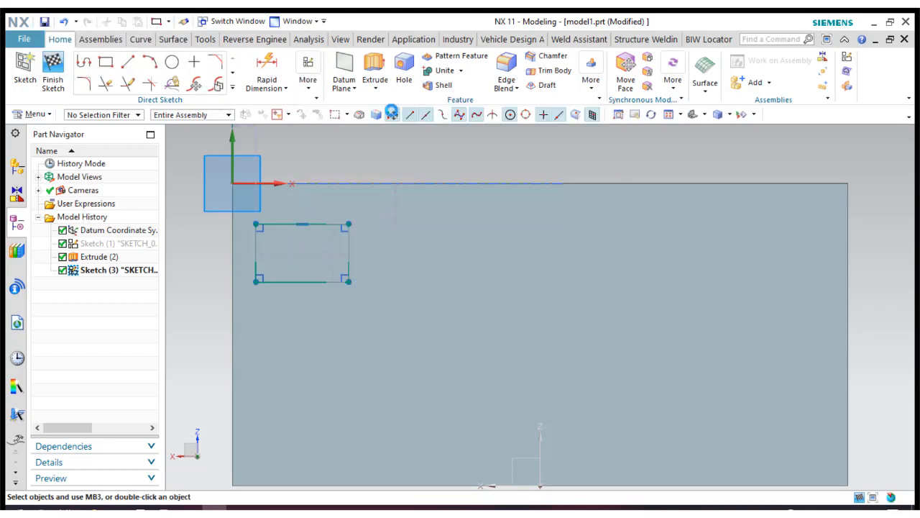
click(291, 224)
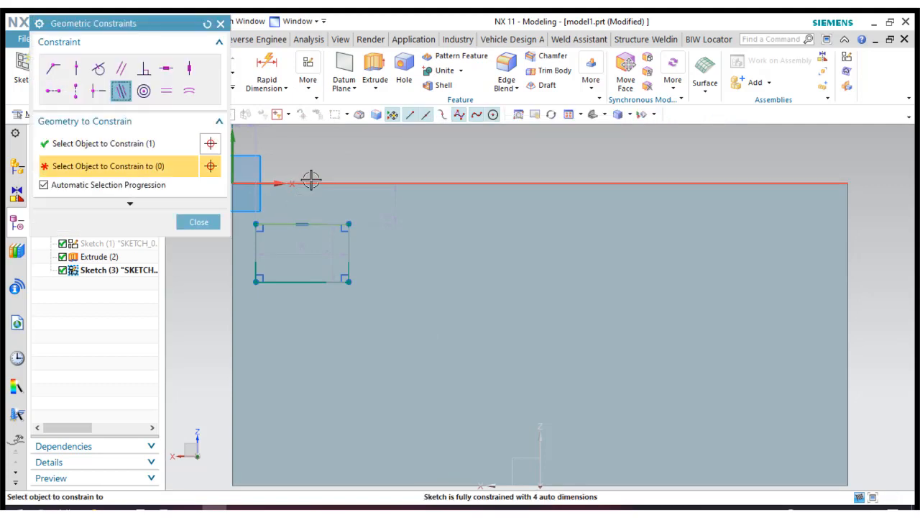
click(310, 183)
click(257, 221)
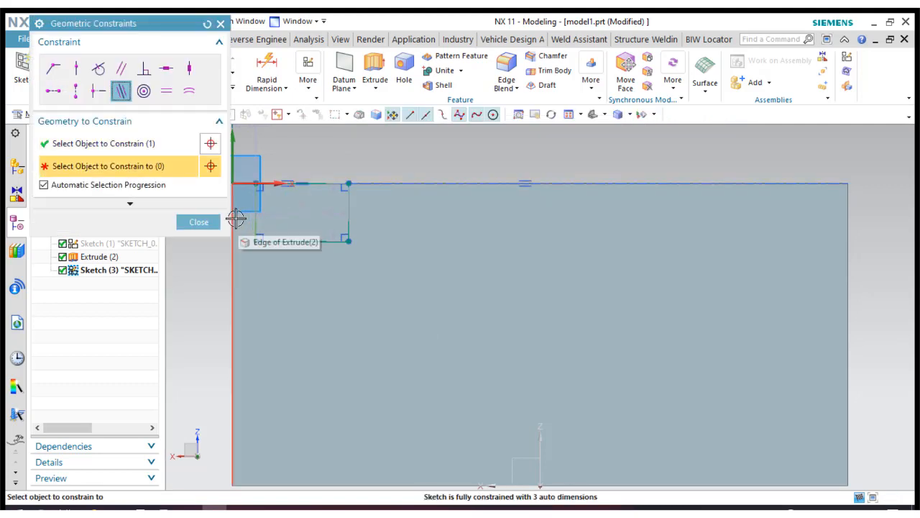
click(232, 218)
click(197, 222)
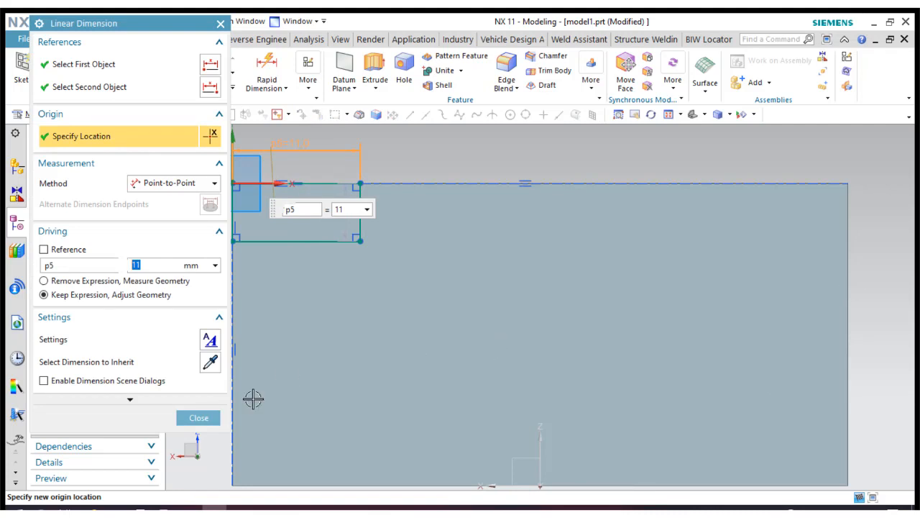
- Dimension the rectangle 11 mm wide and 5 mm high, and finish the sketch
click(198, 417)
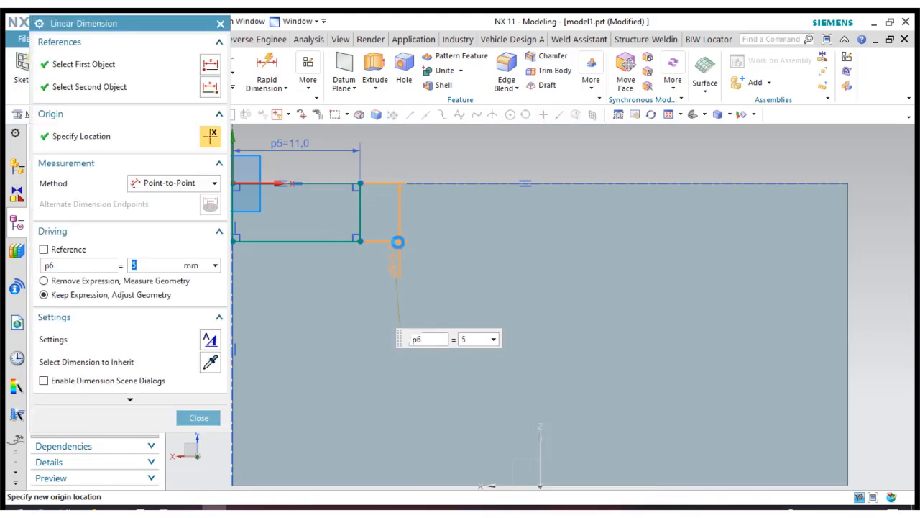
click(198, 417)
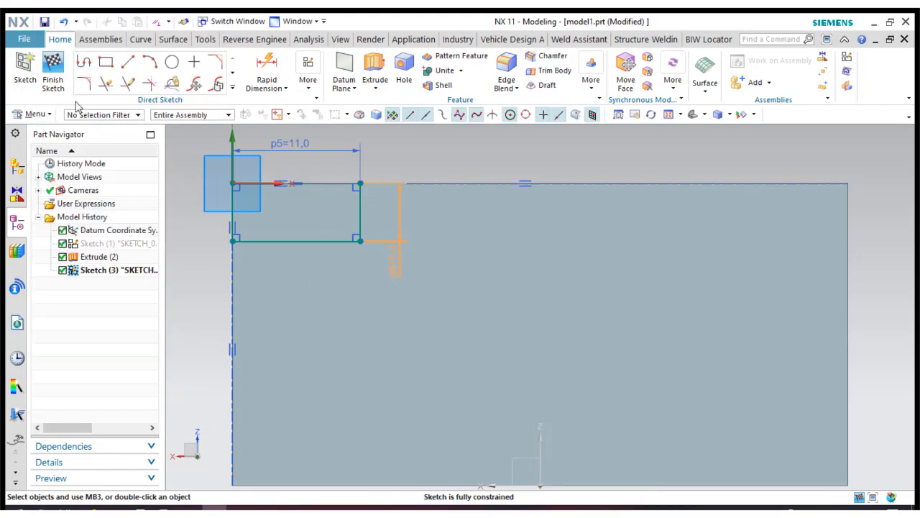
click(53, 72)
click(690, 114)
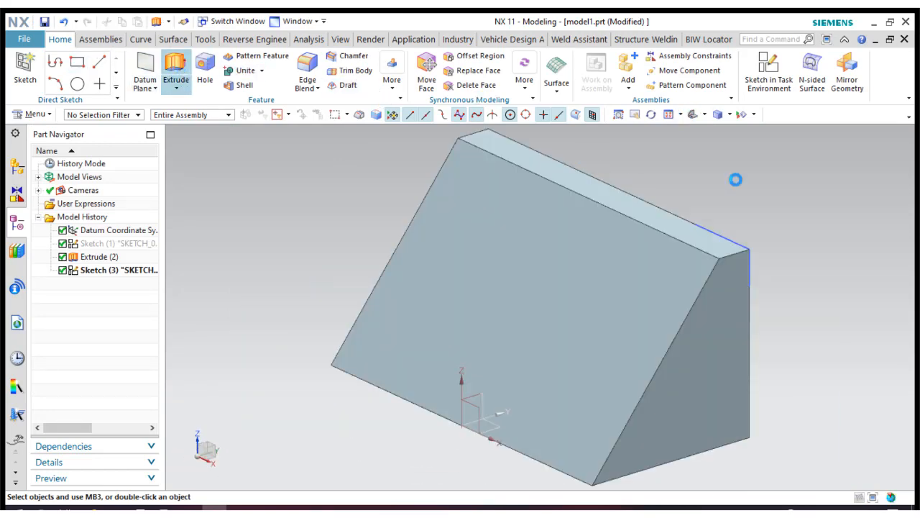
middle_drag(801, 263, 560, 277)
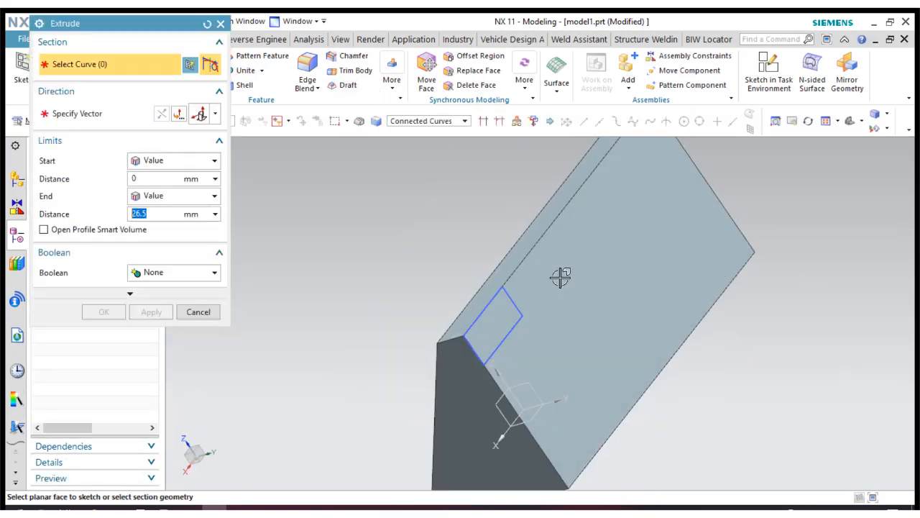
click(503, 306)
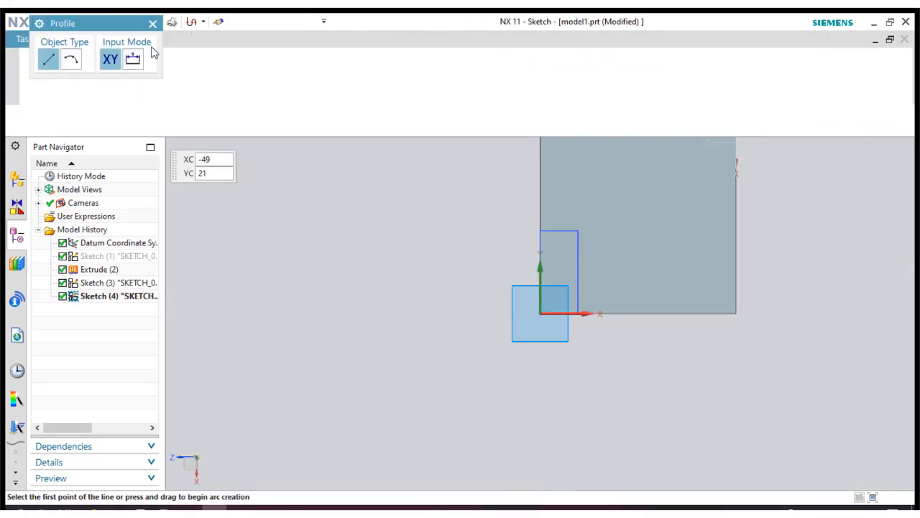
click(25, 72)
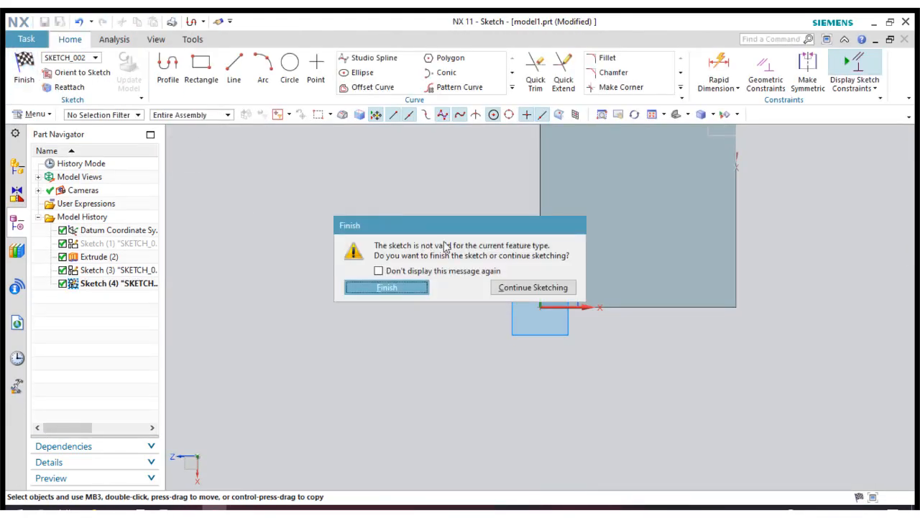
click(386, 288)
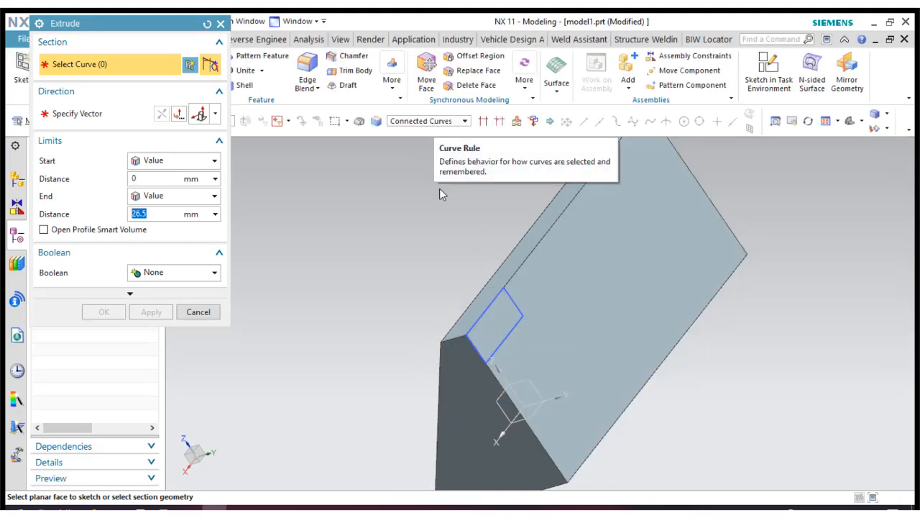
- Extrude the corner rectangle through the block with the direction reversed, End set to Through All and Boolean set to Subtract
click(514, 303)
click(514, 302)
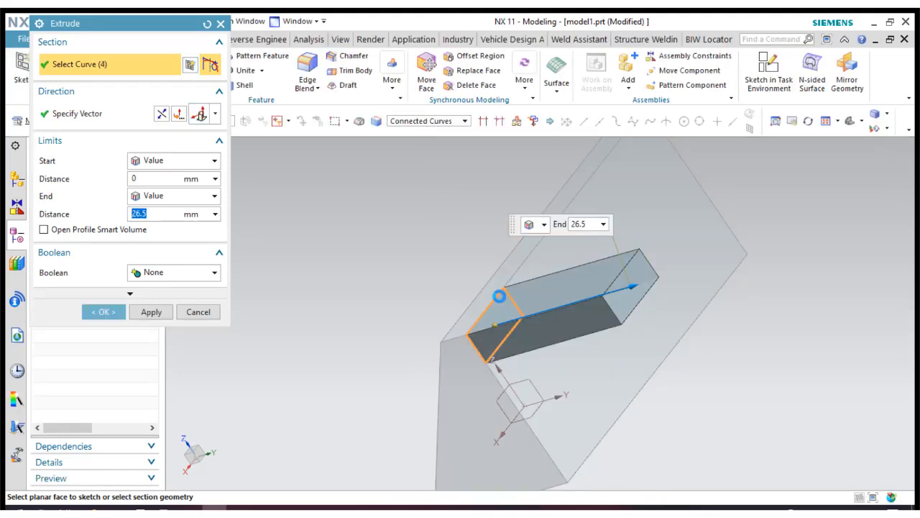
click(161, 114)
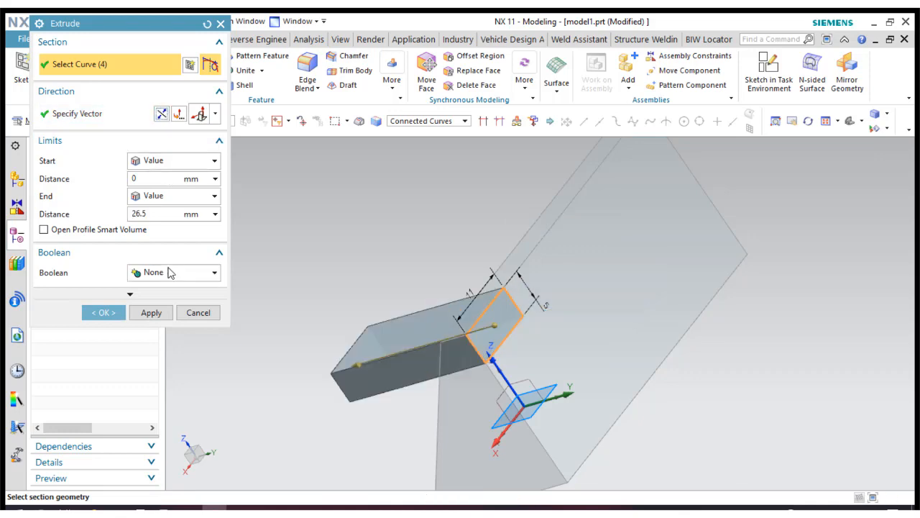
click(170, 273)
click(163, 312)
click(166, 197)
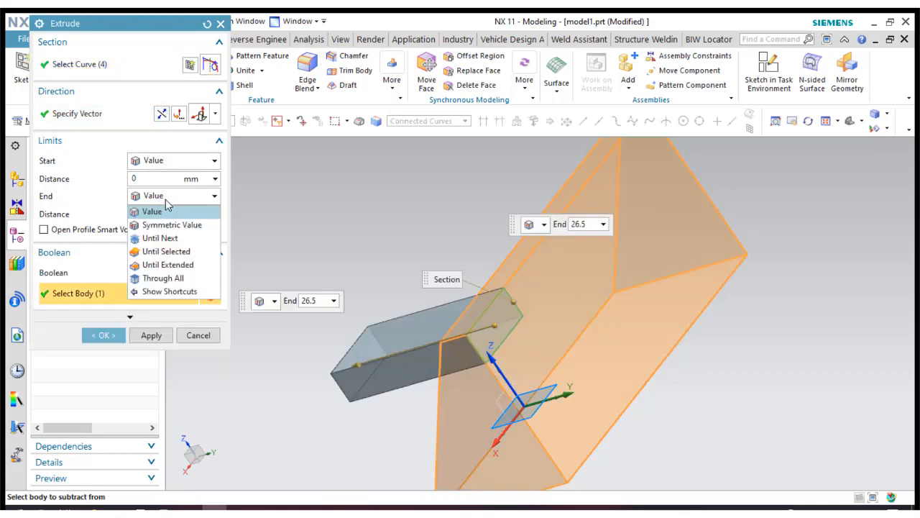
click(163, 278)
click(115, 318)
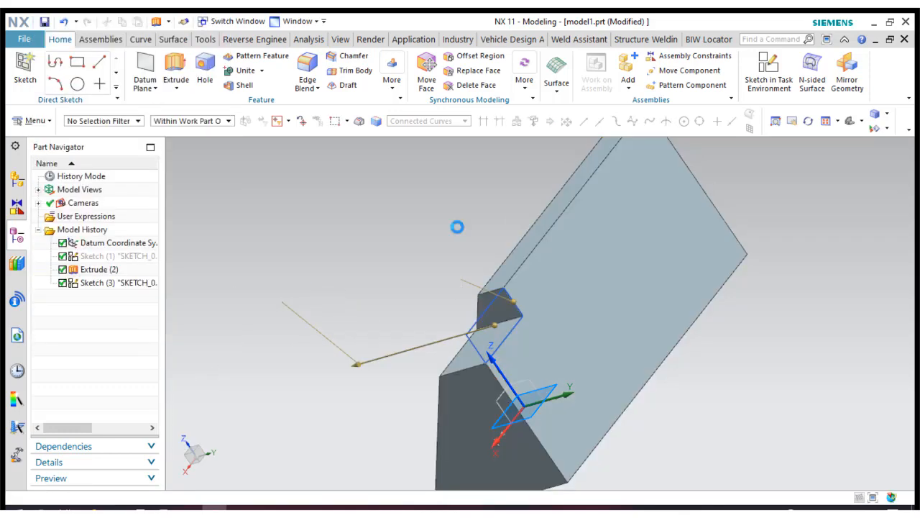
- Hide the rectangle sketch at the notched corner of the block
click(689, 116)
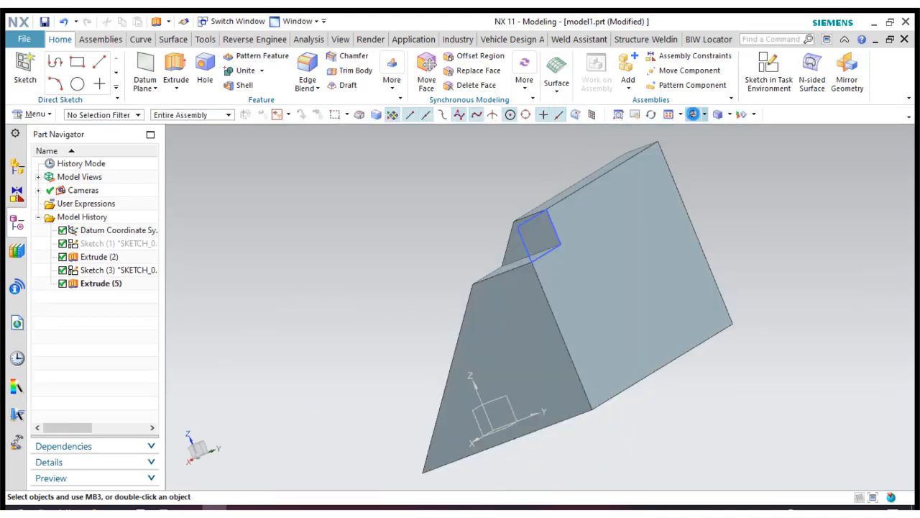
click(719, 240)
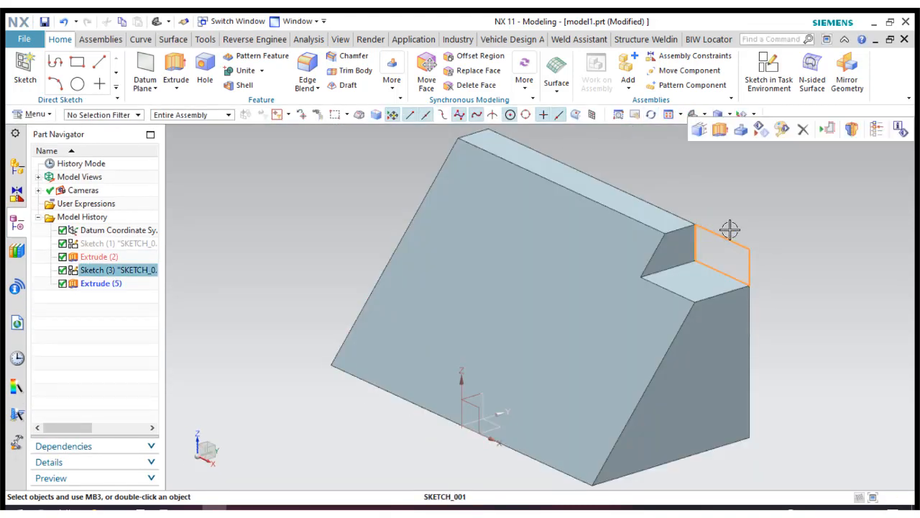
right_click(728, 232)
click(747, 175)
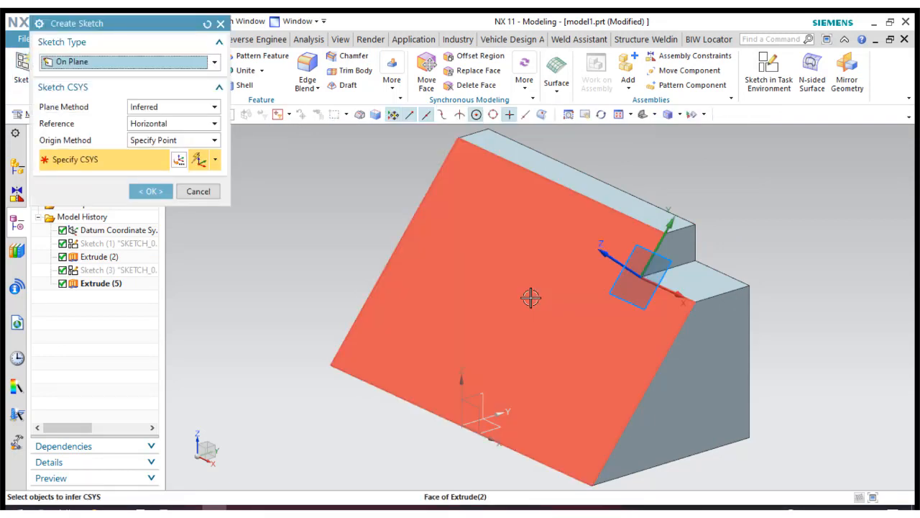
click(529, 297)
click(150, 192)
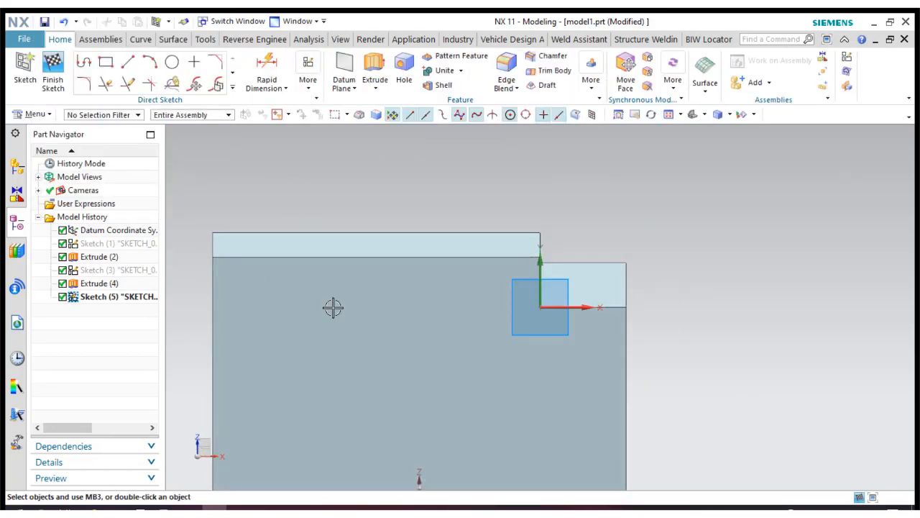
click(53, 80)
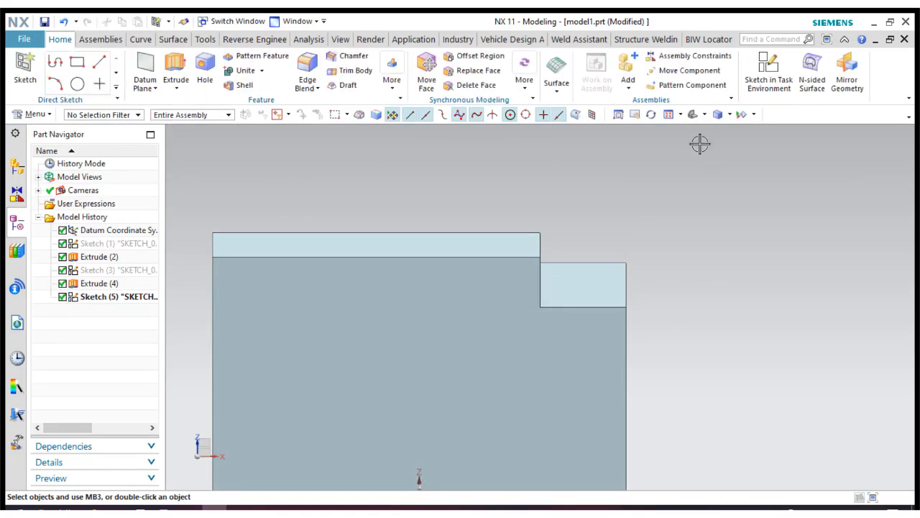
right_click(125, 302)
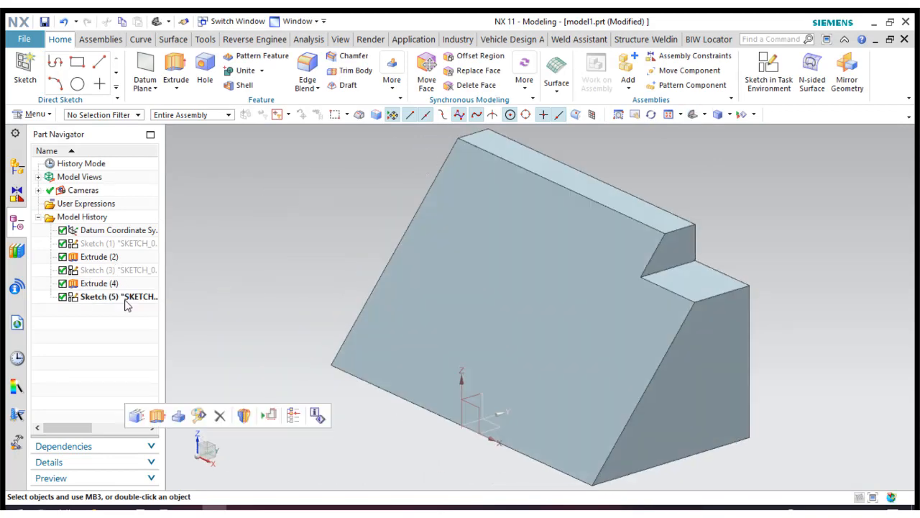
click(160, 303)
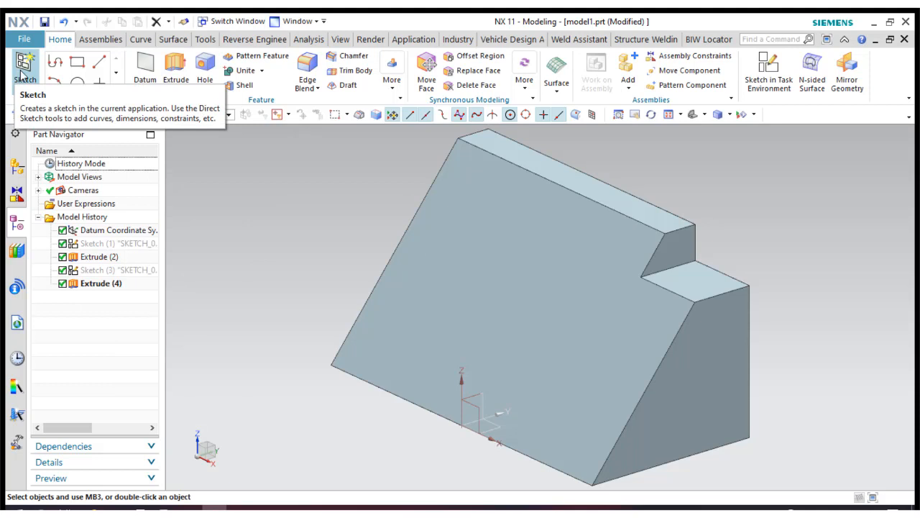
- Create a sketch on the block's sloped-profile end face below the notch, with its origin at the lower front corner
click(22, 76)
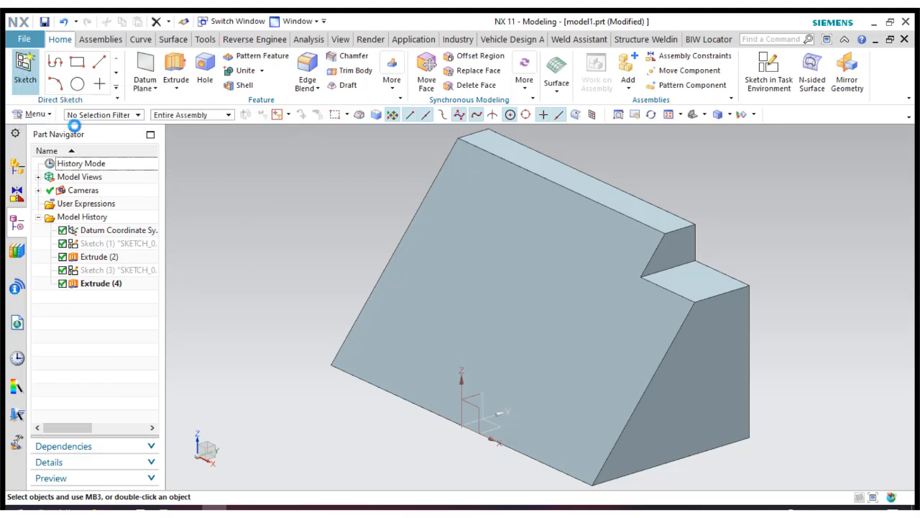
click(647, 427)
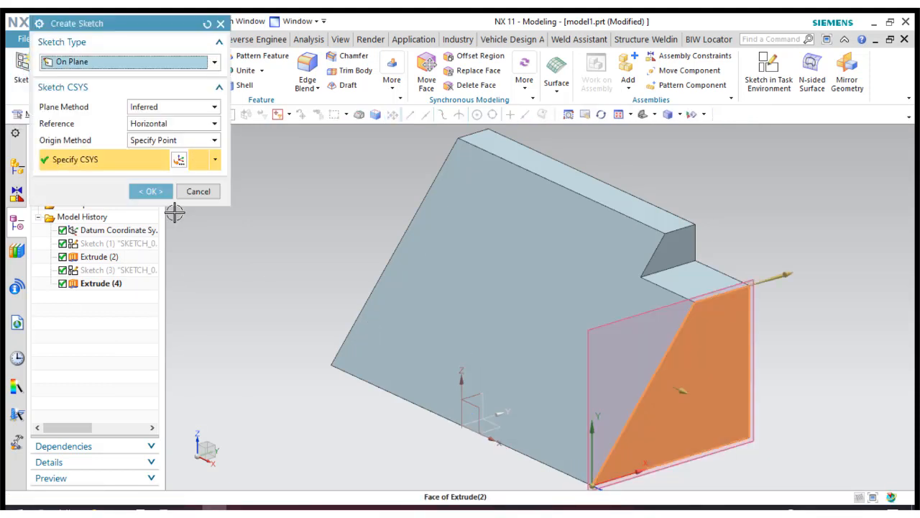
click(149, 191)
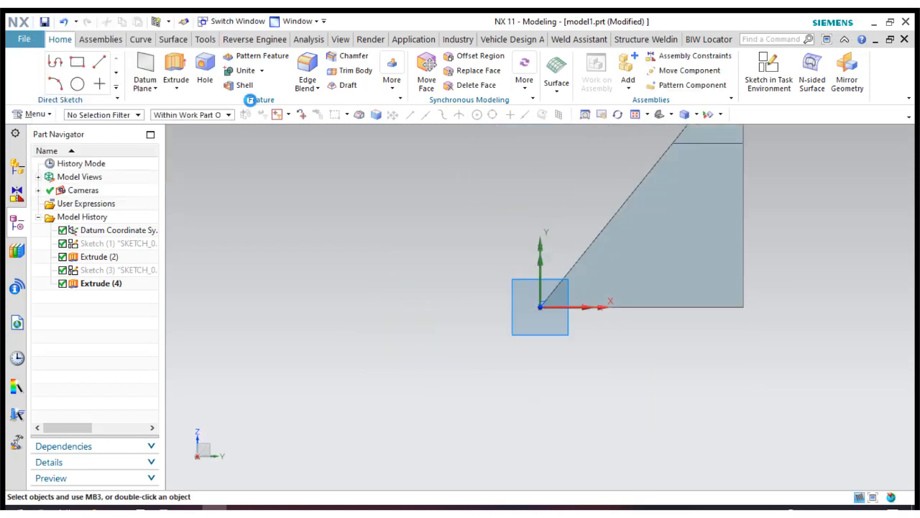
- Draw a vertical line about 14 mm from the origin, a horizontal line about 12.5 mm across the sloped edge, and a line along that edge
click(128, 63)
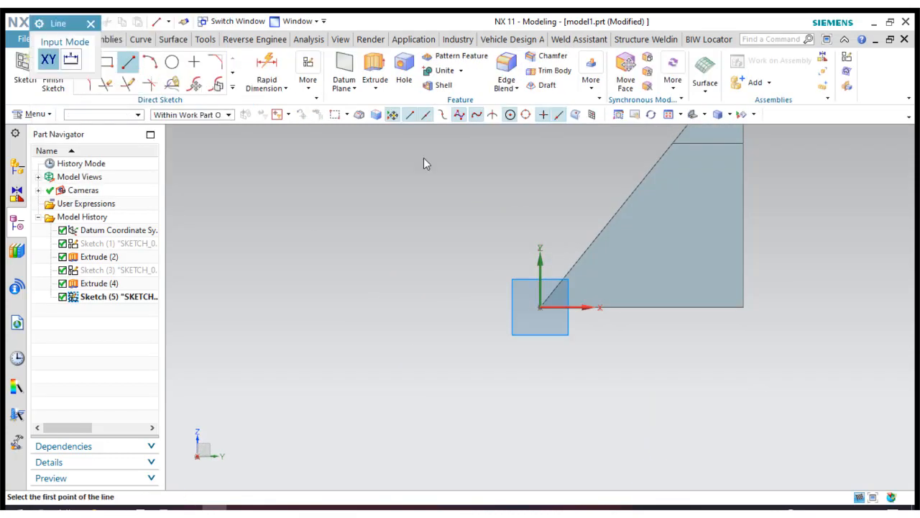
click(540, 307)
click(544, 199)
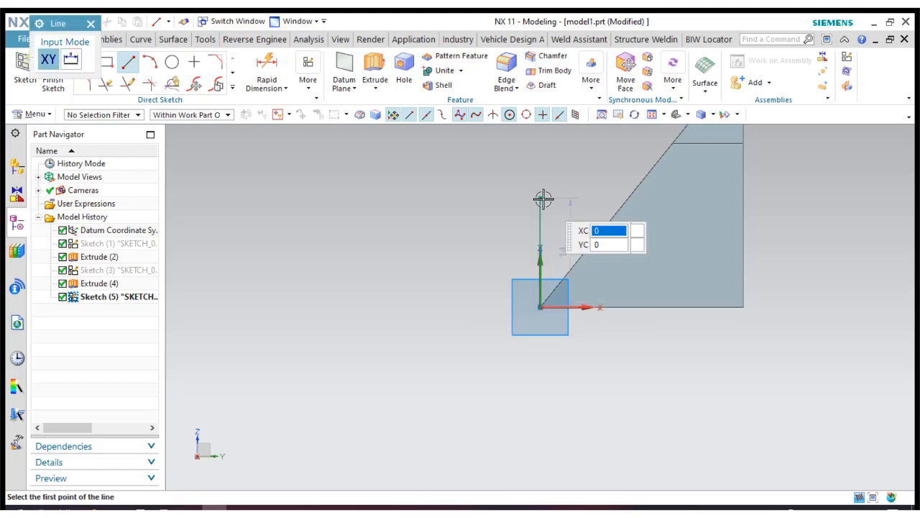
click(541, 198)
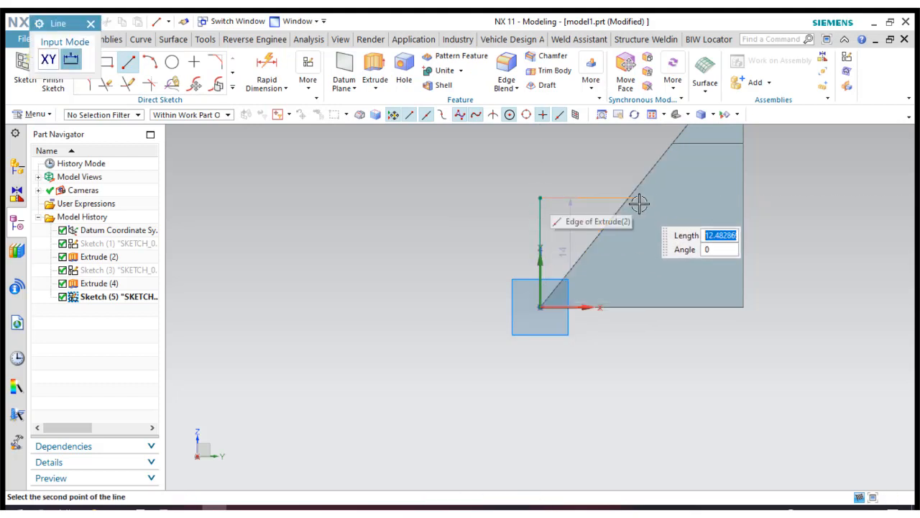
click(636, 199)
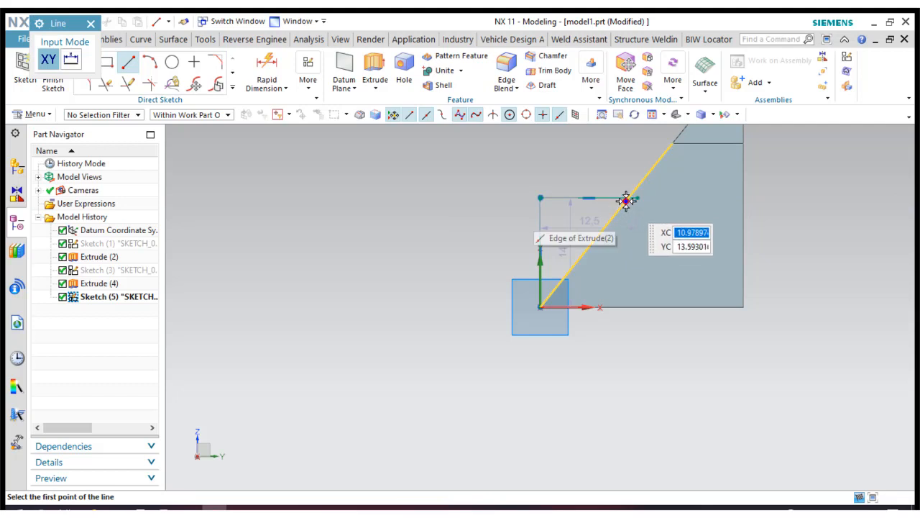
click(636, 190)
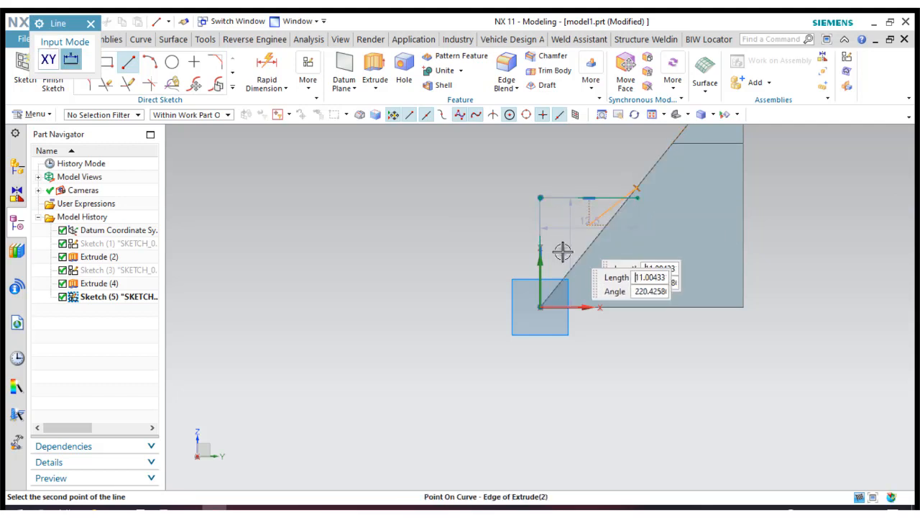
click(540, 307)
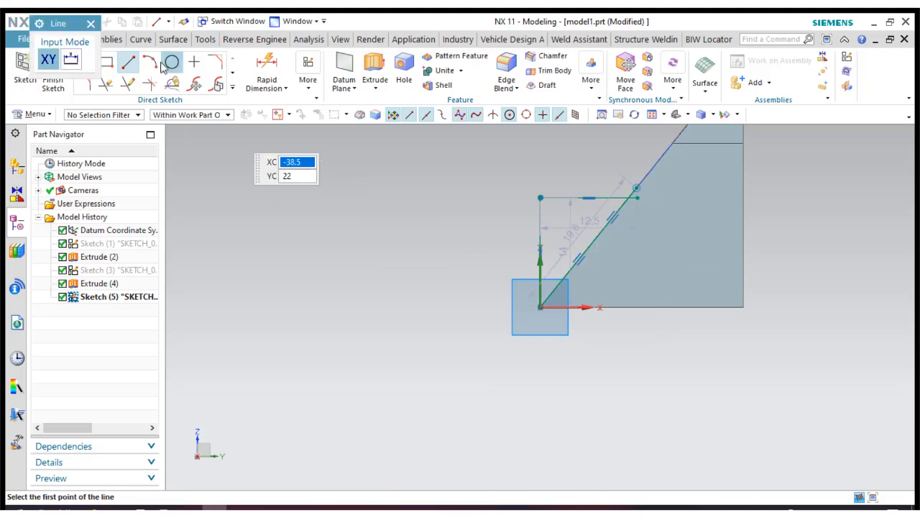
click(92, 25)
- Trim the overhanging horizontal and slanted lines to their intersection, and move the height dimension outside the triangle
key(t)
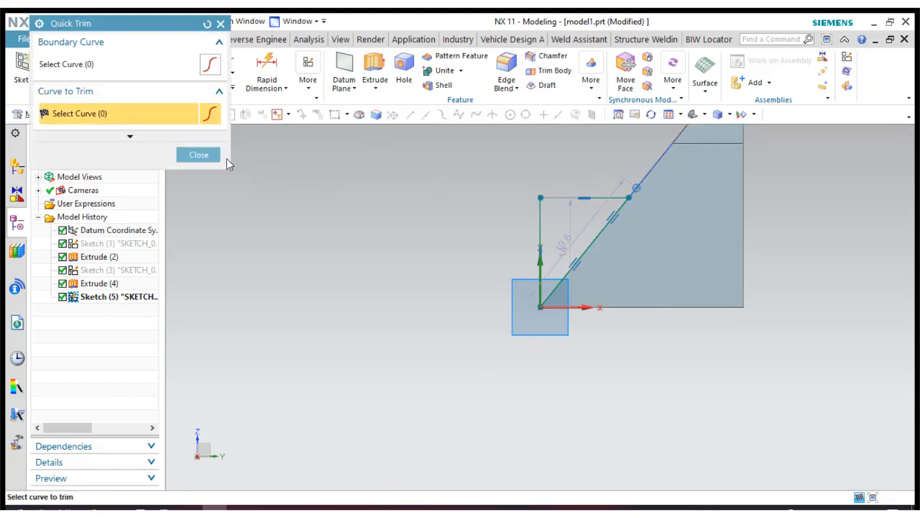
click(214, 156)
scroll(647, 176, up, 3)
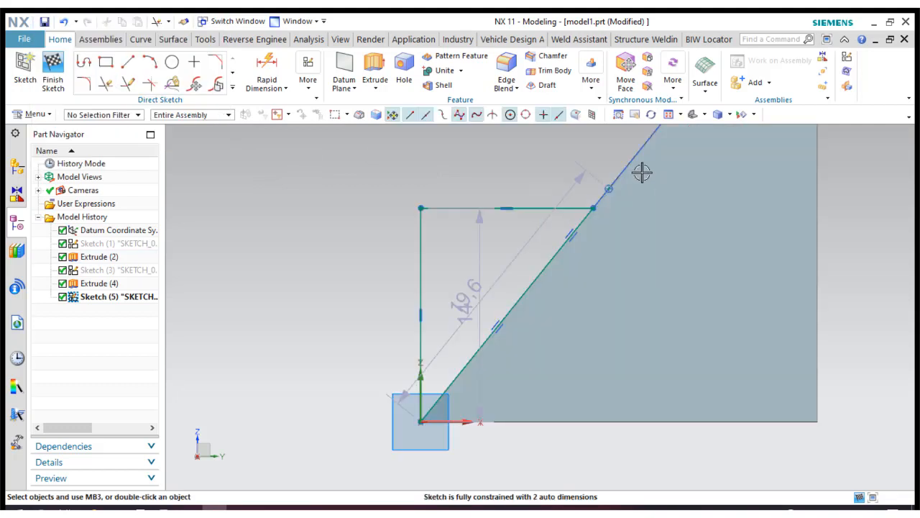
click(620, 205)
key(Escape)
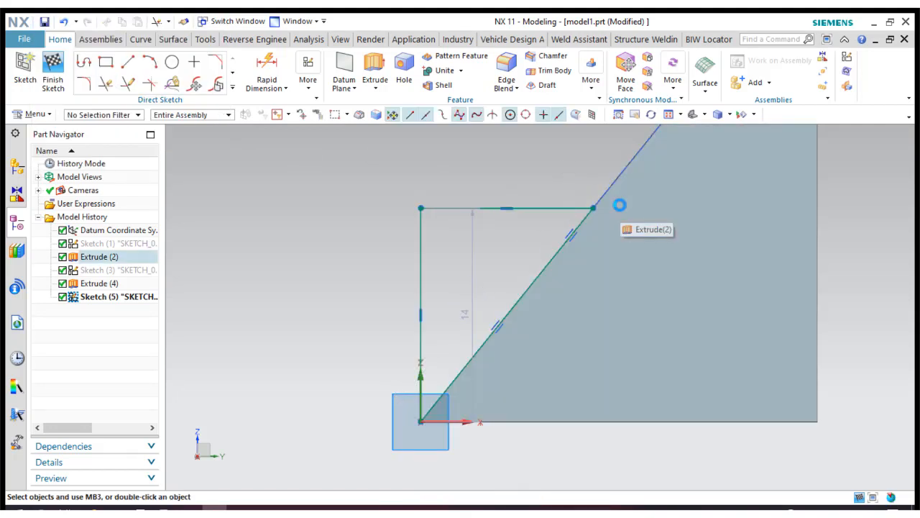
drag(477, 266, 324, 276)
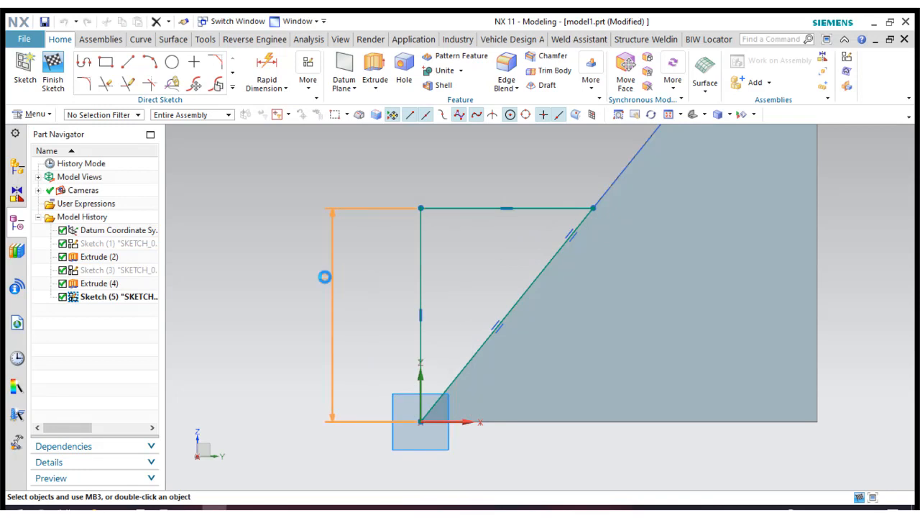
- Set the triangle's height dimension to 16.7 mm and finish the sketch
double_click(330, 276)
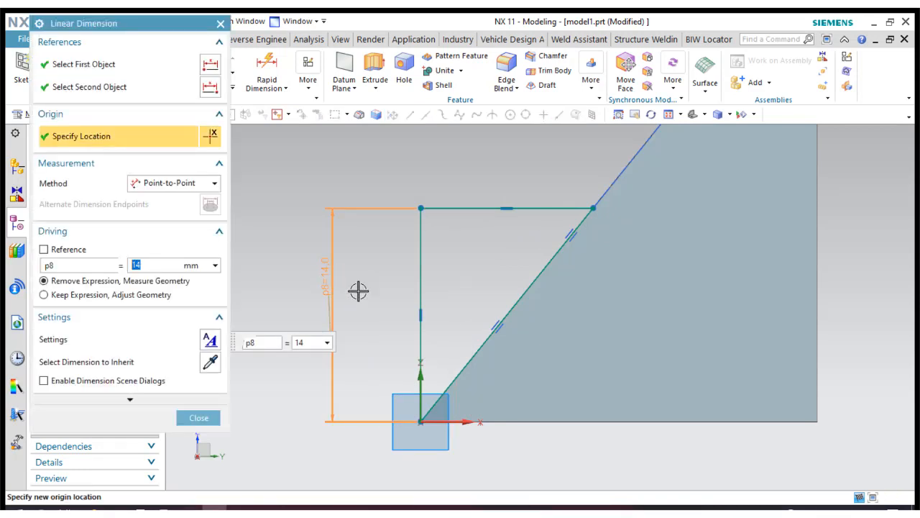
key(Return)
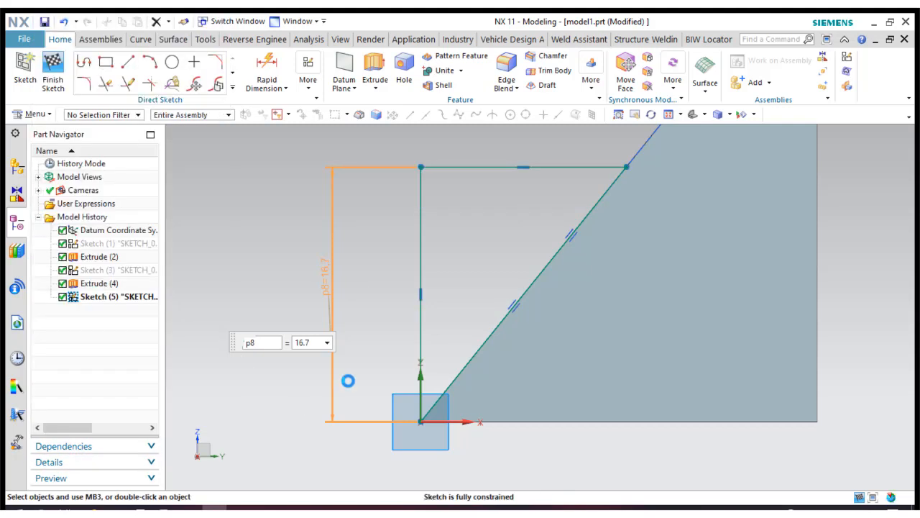
scroll(557, 351, down, 1)
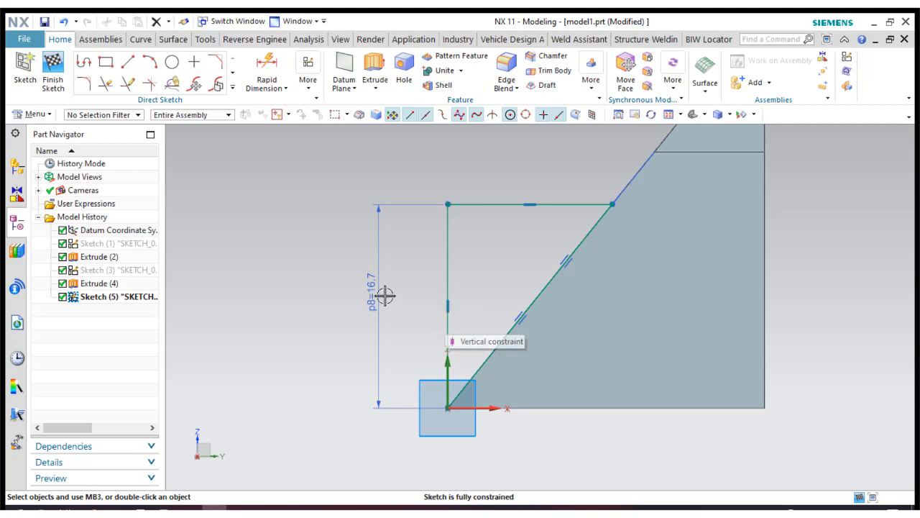
click(52, 72)
- Extrude the triangle sketch 7 mm back along the block's sloped front face, in the reversed direction, and unite it with the block
click(698, 115)
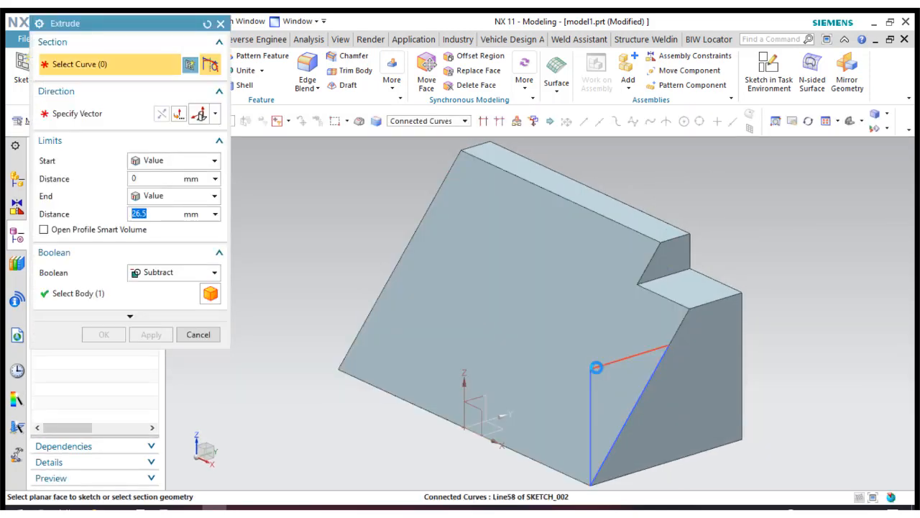
click(596, 367)
click(163, 115)
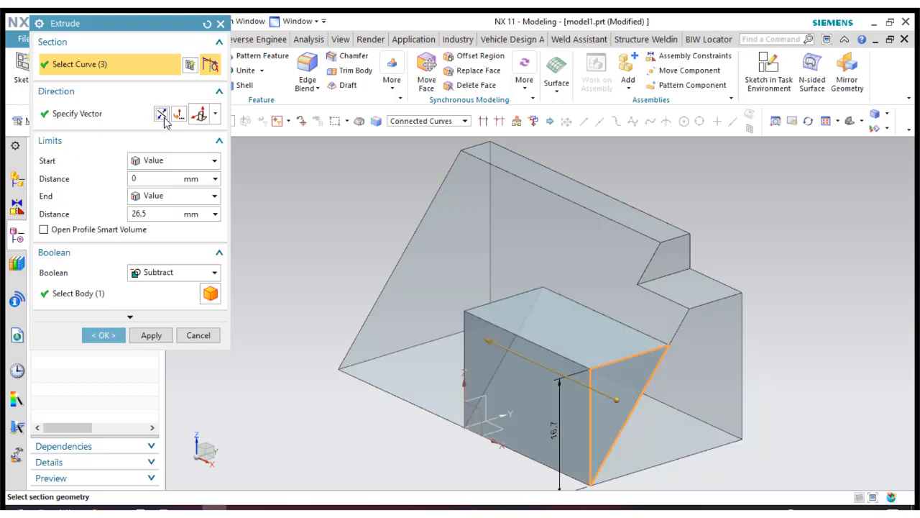
click(147, 276)
click(153, 301)
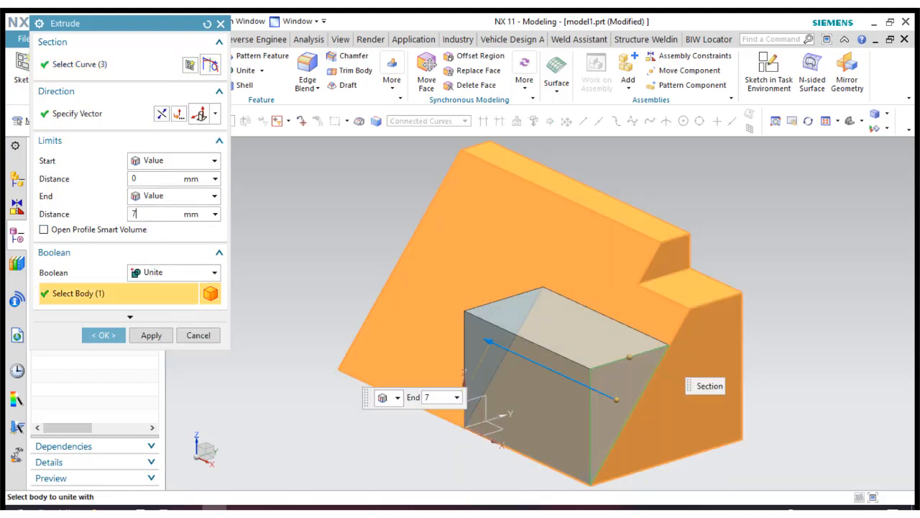
text(7)
key(Return)
click(103, 335)
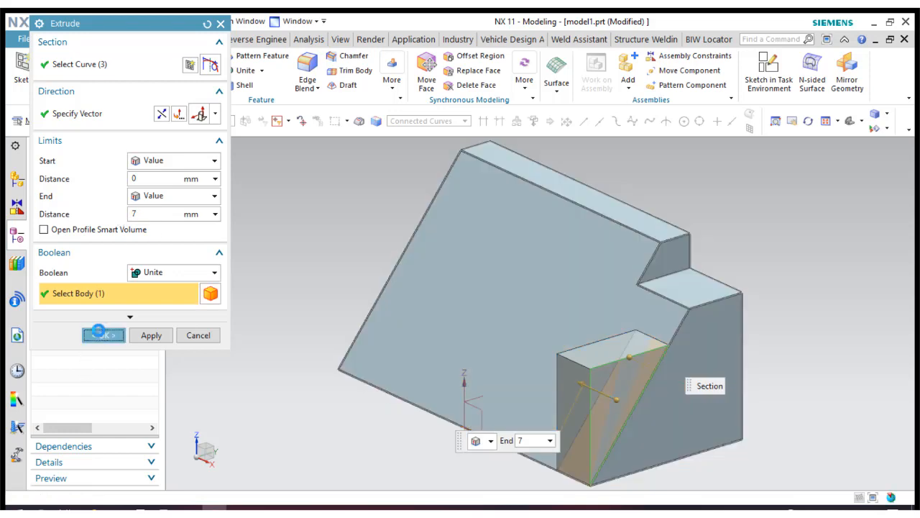
- Hide the triangle sketch and reopen the corner notch's rectangle sketch for editing
right_click(123, 300)
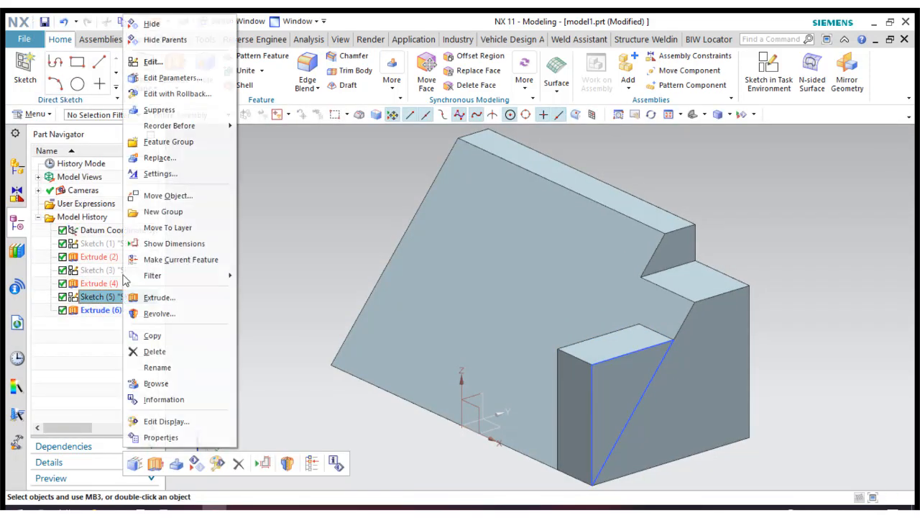
click(146, 22)
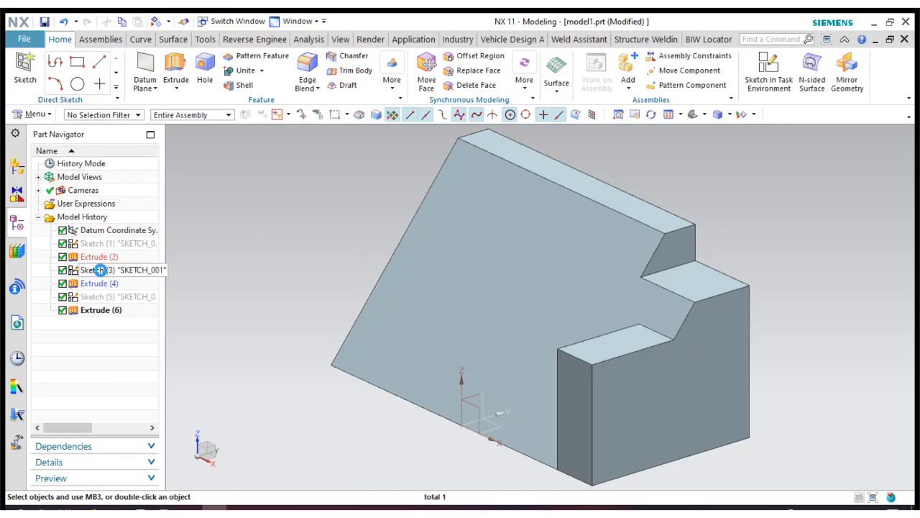
double_click(100, 270)
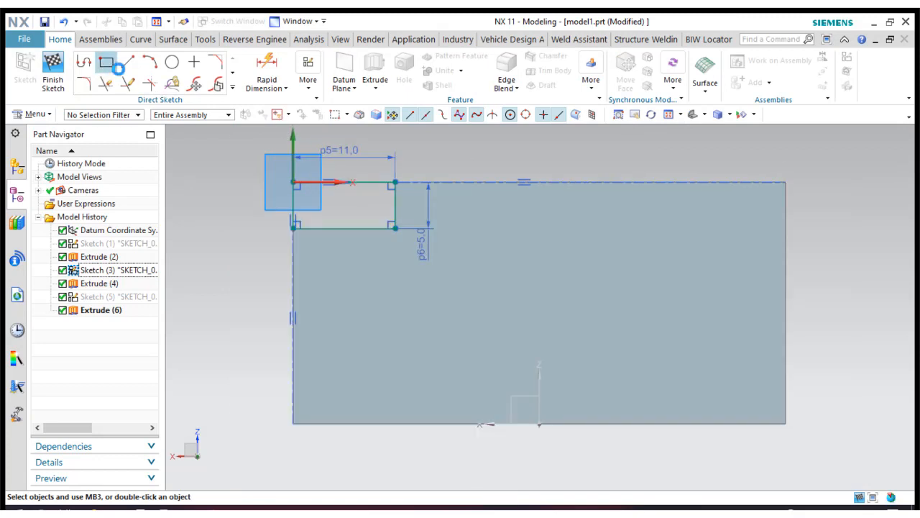
- Sketch a rectangle about 13.5 mm wide and 12.5 mm high in the lower middle of the block's face
click(118, 68)
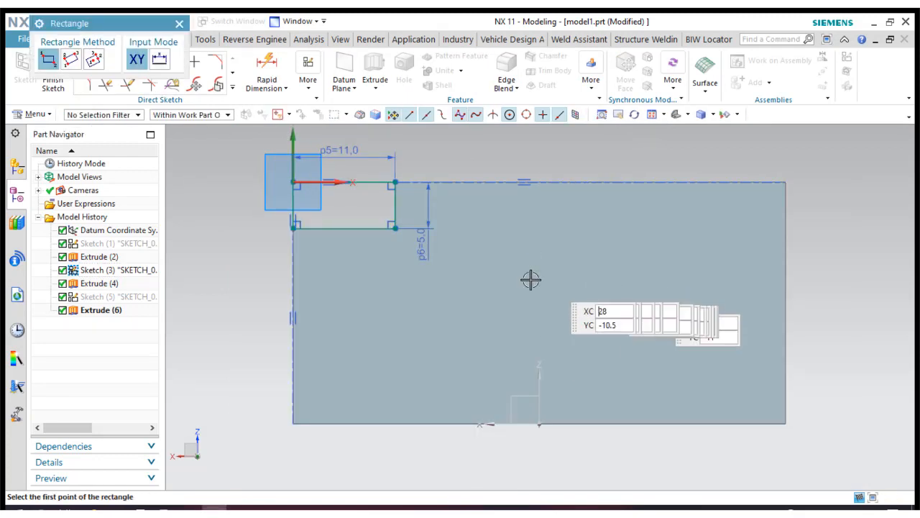
click(473, 266)
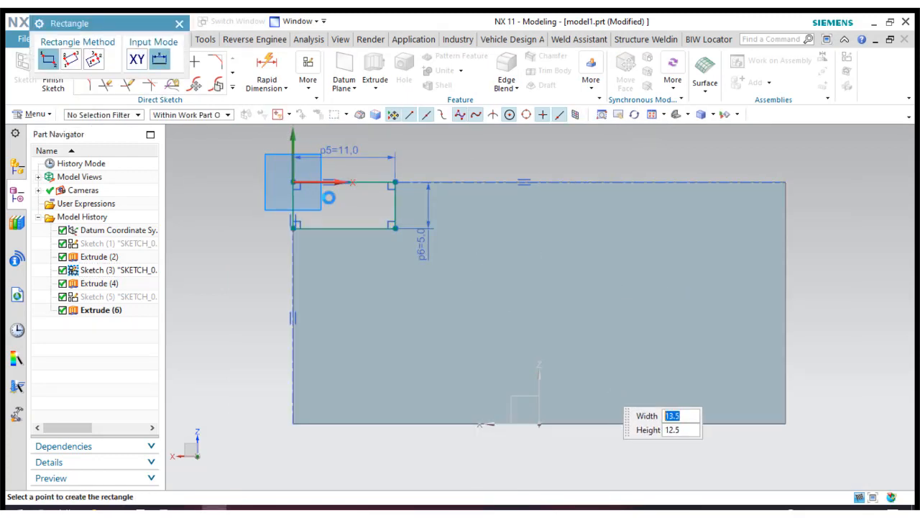
click(180, 24)
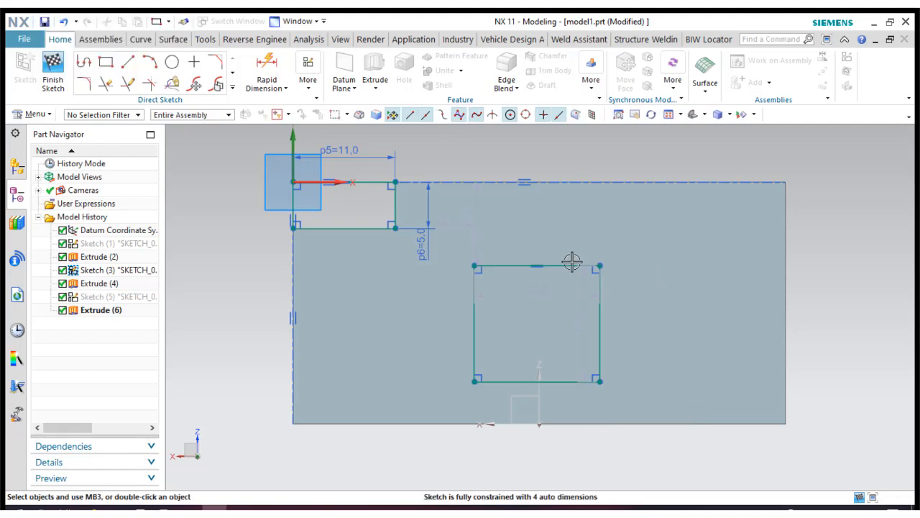
- Dimension the new rectangle's width between its two vertical sides as 17 mm
click(260, 66)
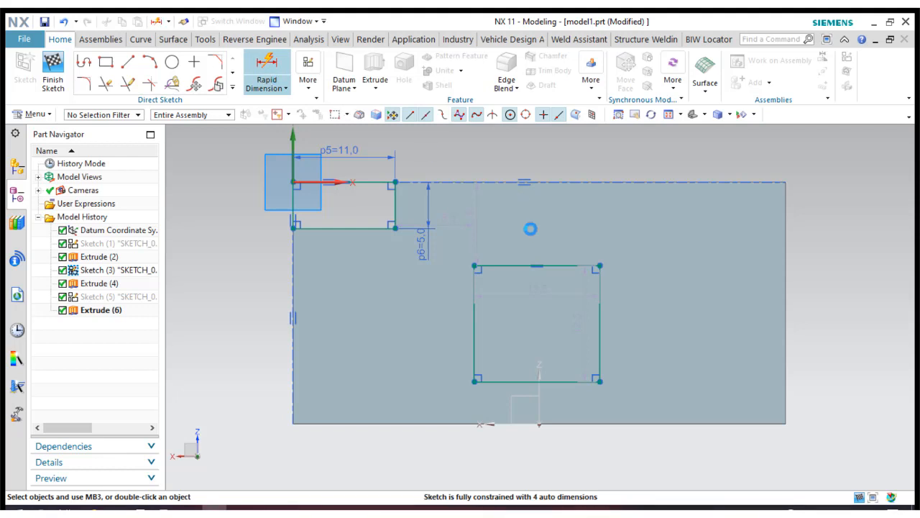
click(475, 317)
click(599, 317)
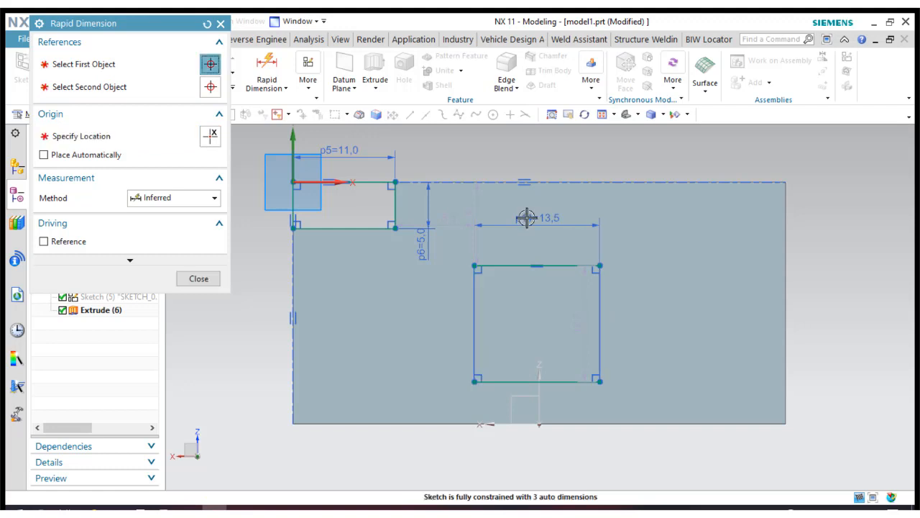
double_click(516, 228)
text(17)
key(Return)
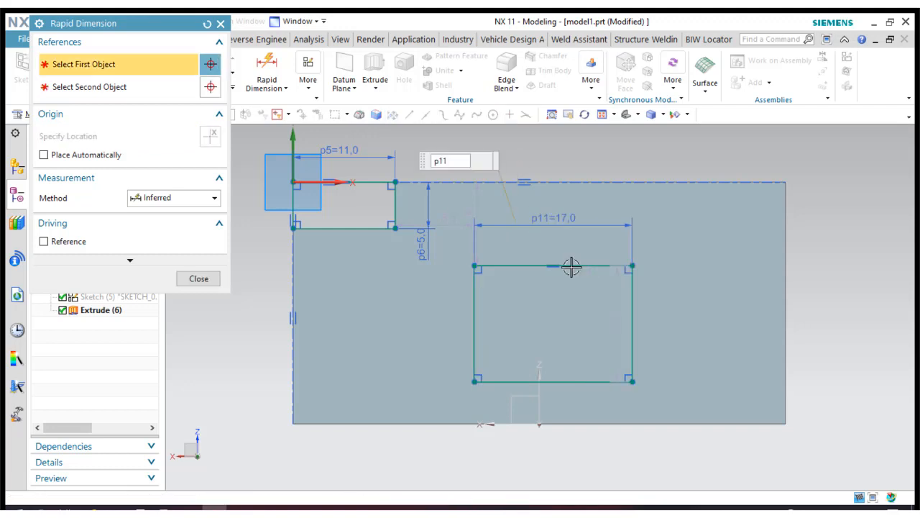
- Dimension the new rectangle's height between its two horizontal sides as 17 mm
click(580, 265)
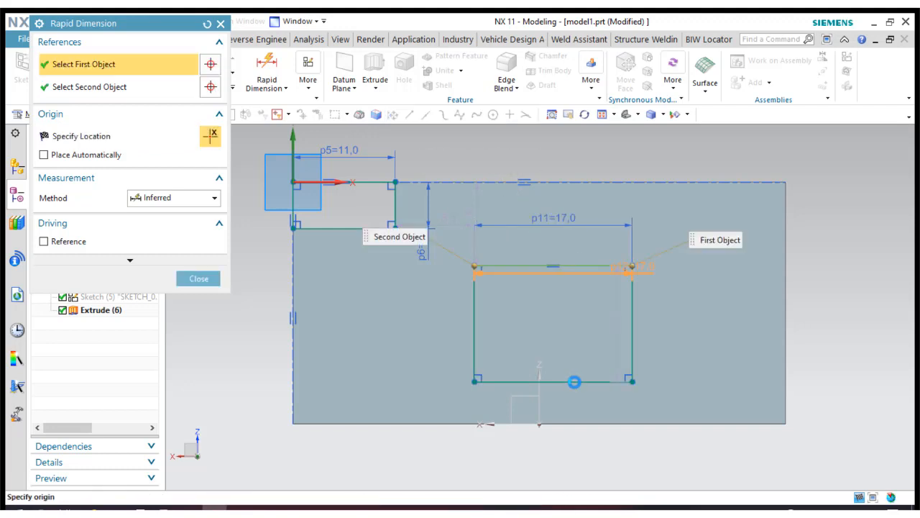
click(573, 381)
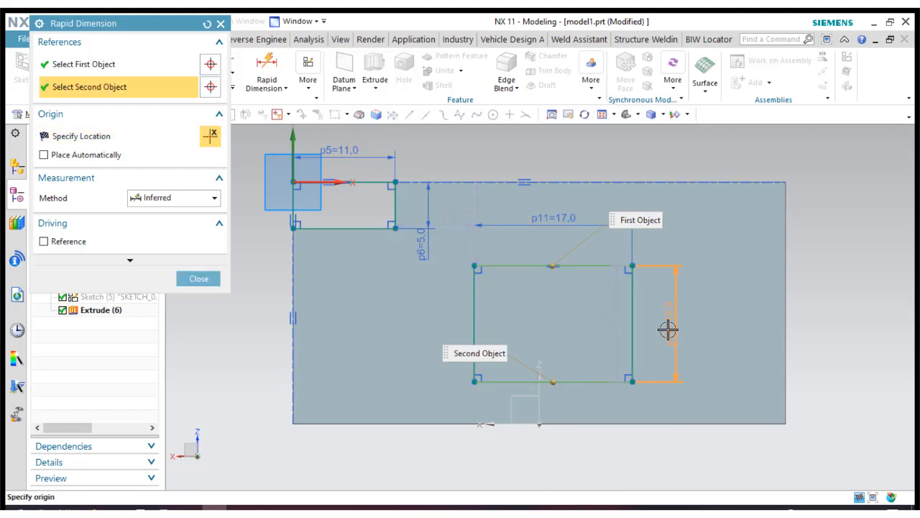
click(670, 316)
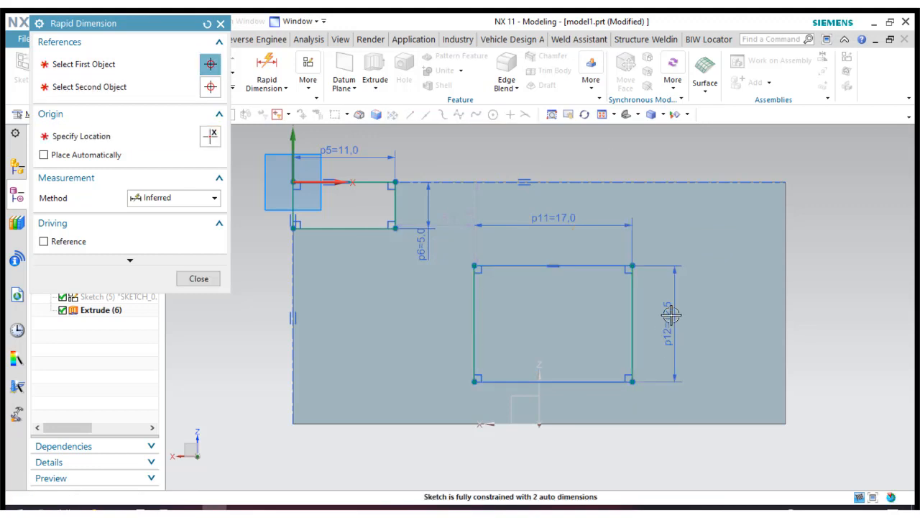
text(17)
key(Return)
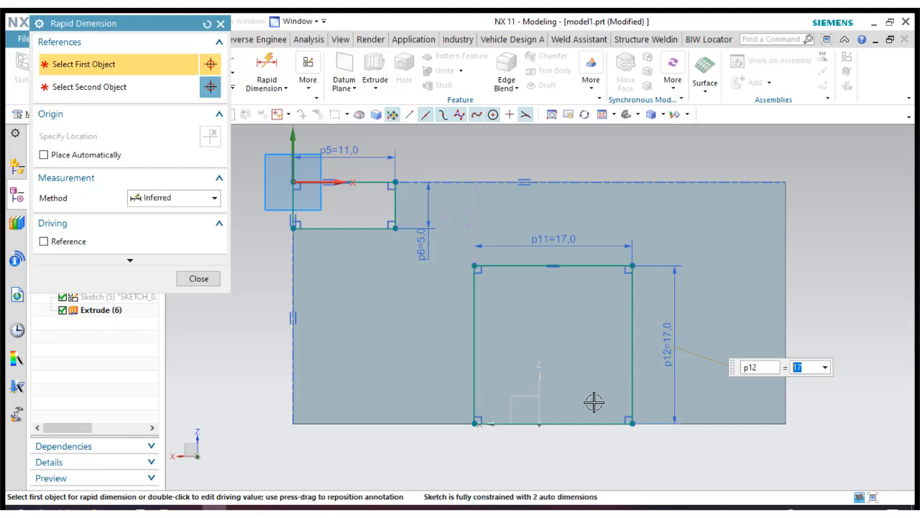
- Dimension the square's lower side from the block's bottom edge with an offset of -7 mm, and reposition the dimension text between its extension lines
click(661, 423)
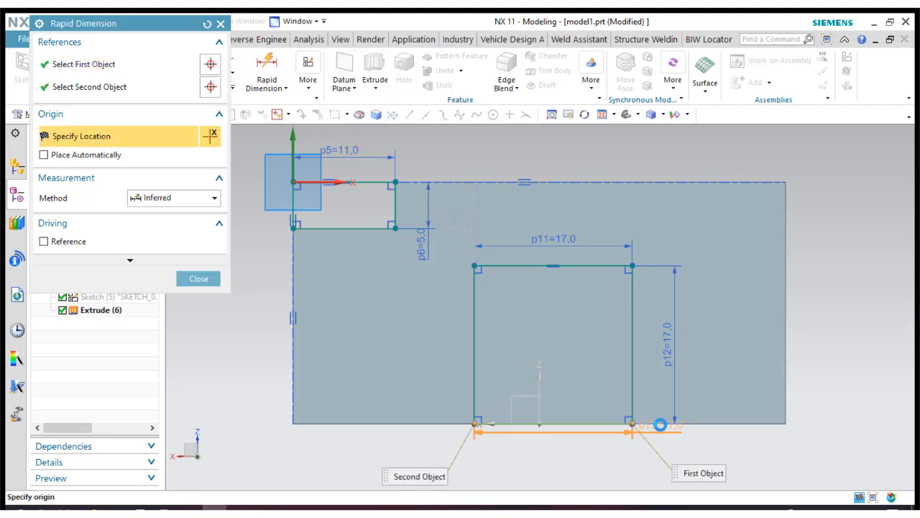
click(786, 423)
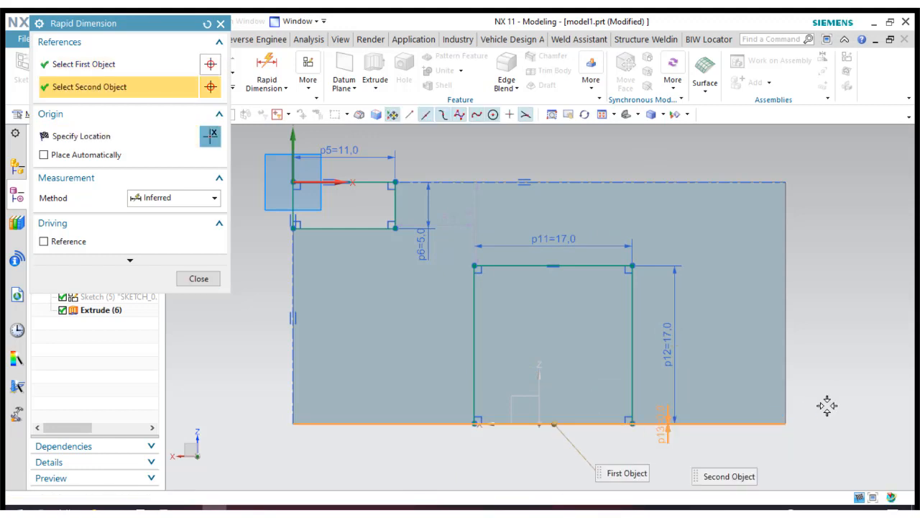
click(827, 407)
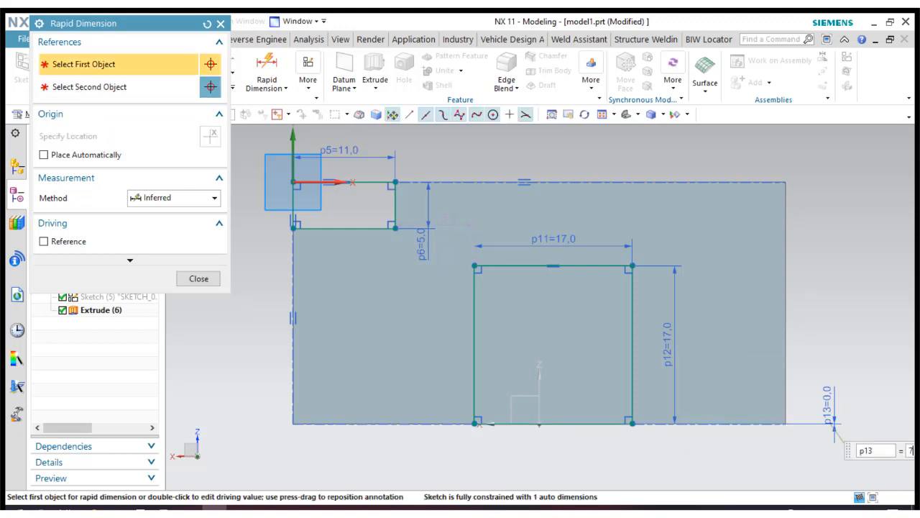
text(7)
key(Return)
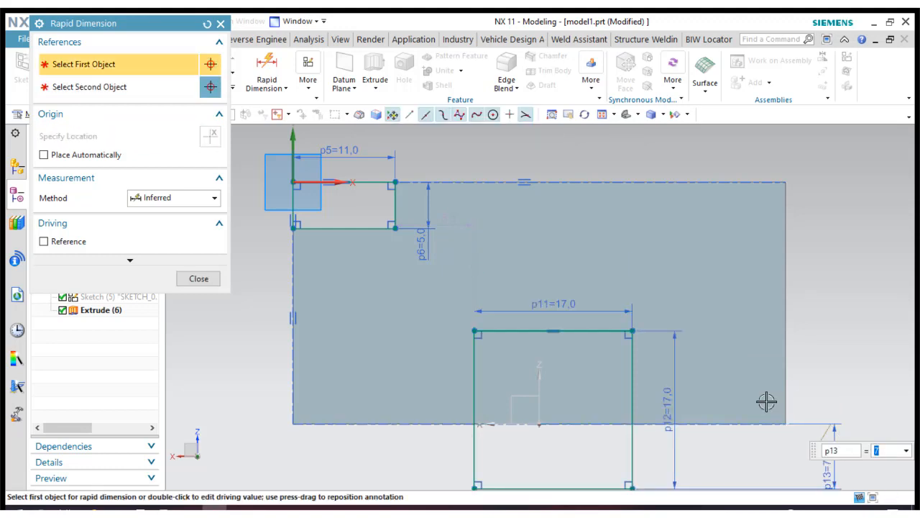
text(-7)
key(Return)
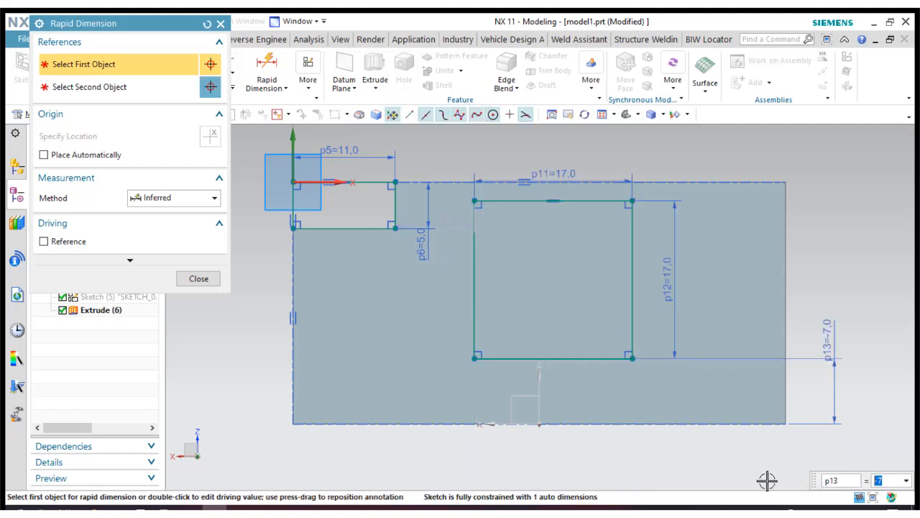
click(198, 279)
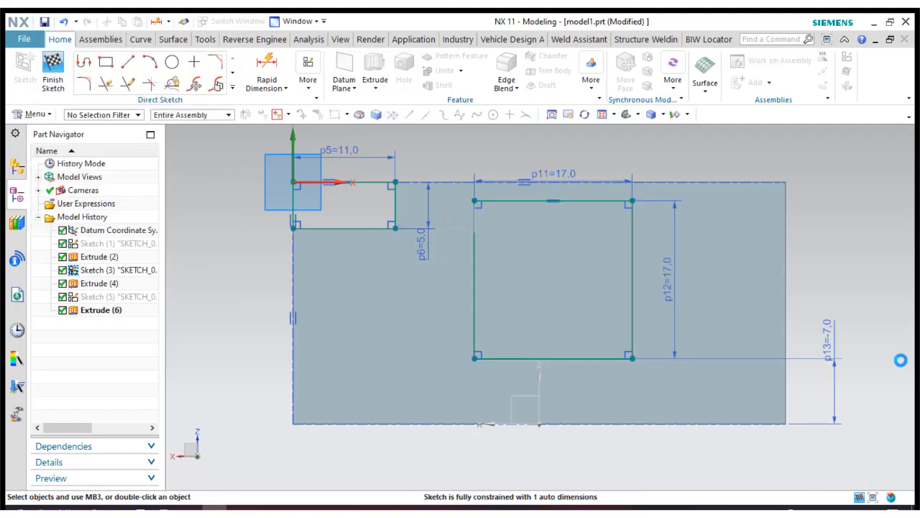
drag(835, 375, 832, 396)
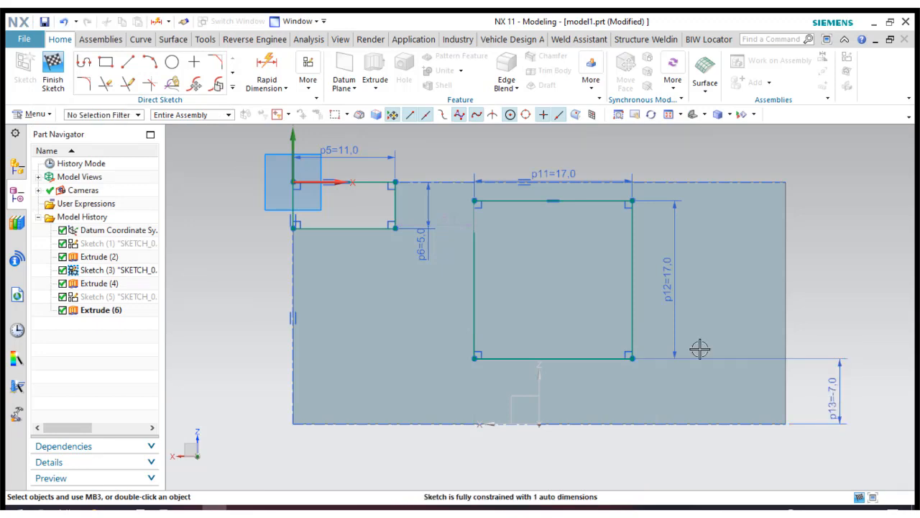
- Try to make the square's two vertical sides symmetric about the vertical datum axis with Make Symmetric
click(307, 82)
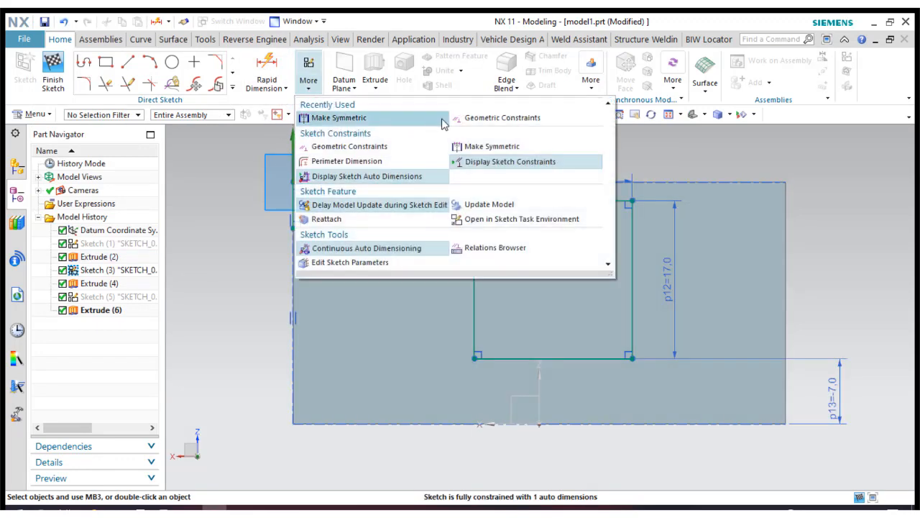
click(408, 147)
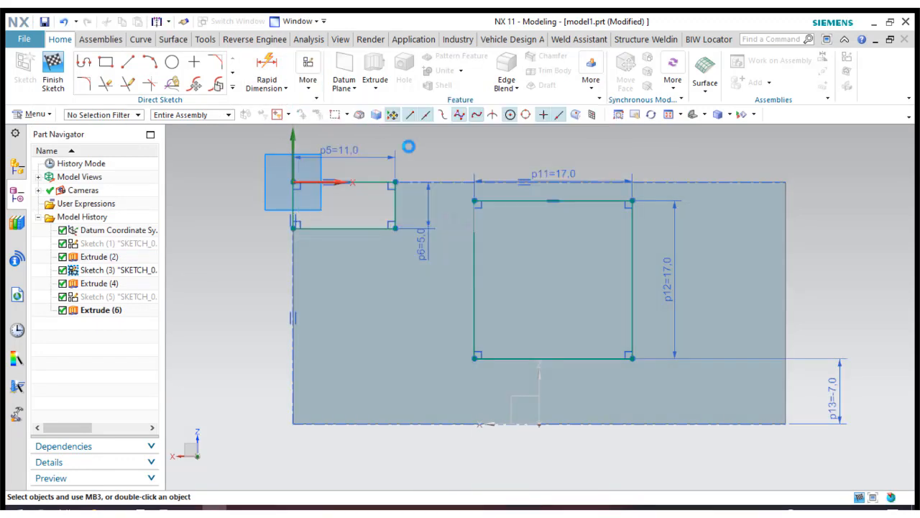
click(475, 261)
click(630, 228)
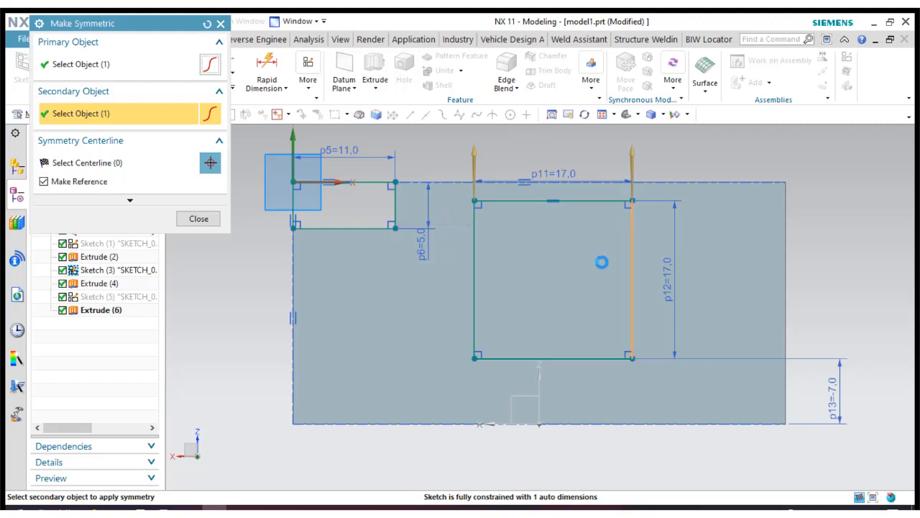
click(539, 379)
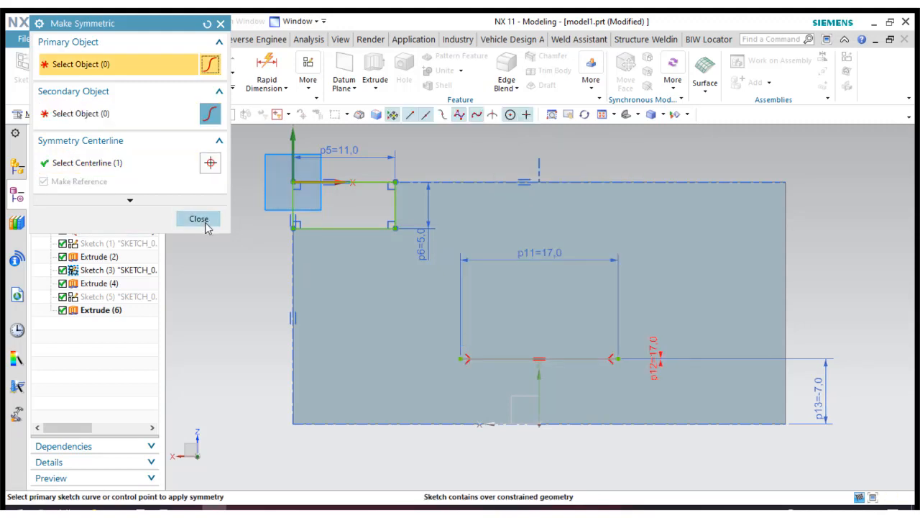
click(204, 223)
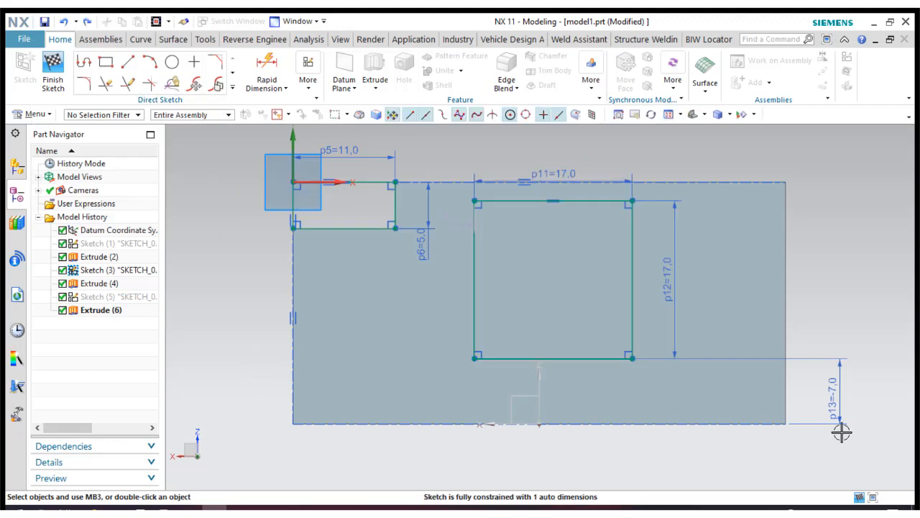
- Set the offset between the square's lower side and the block's bottom edge to 7 mm
double_click(828, 388)
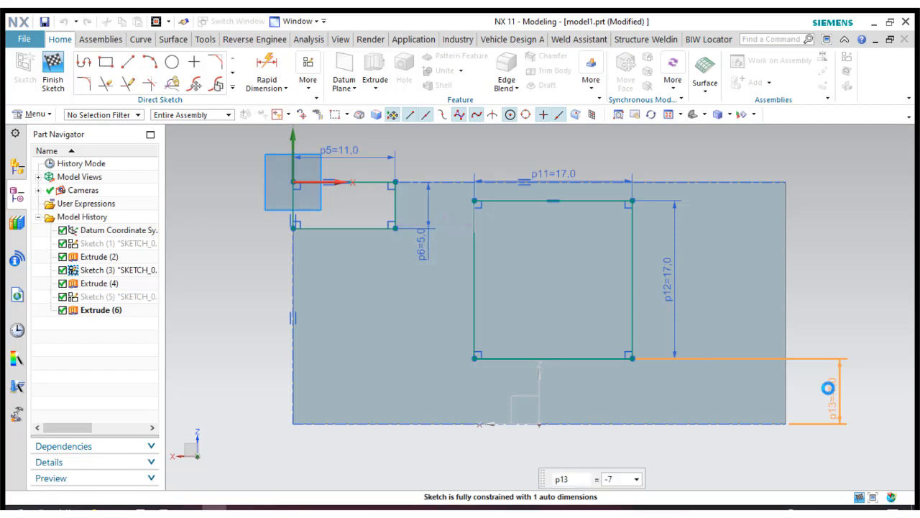
click(198, 398)
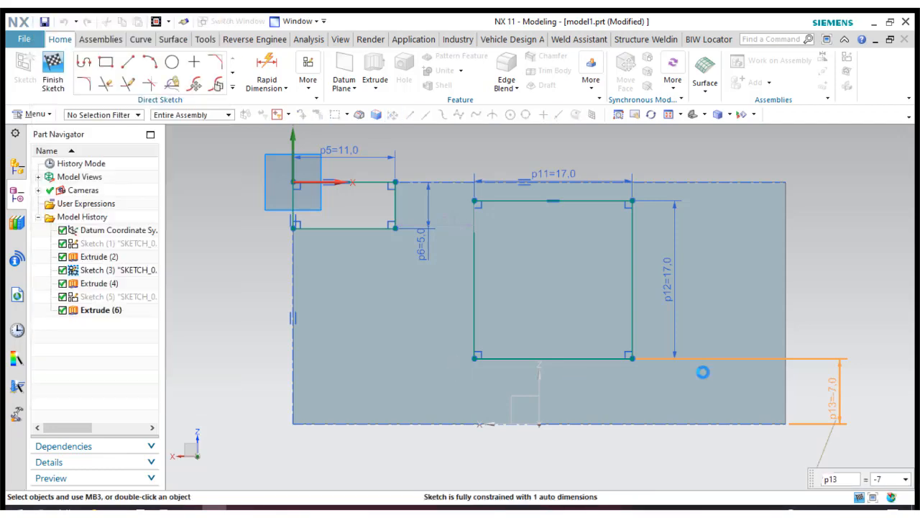
right_click(838, 391)
click(797, 330)
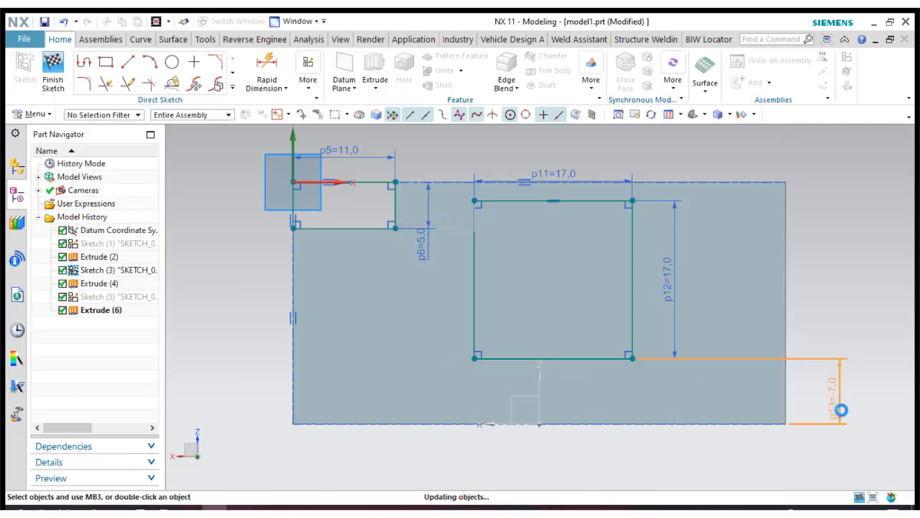
double_click(834, 400)
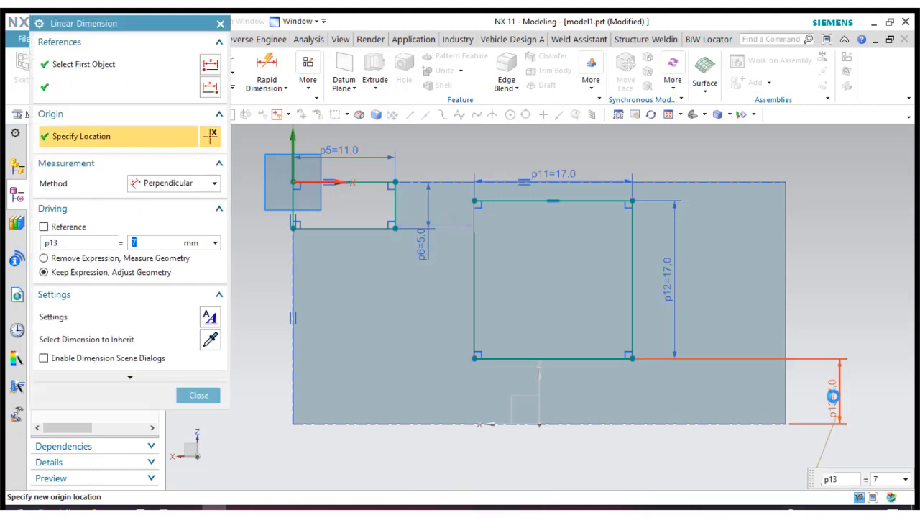
click(193, 398)
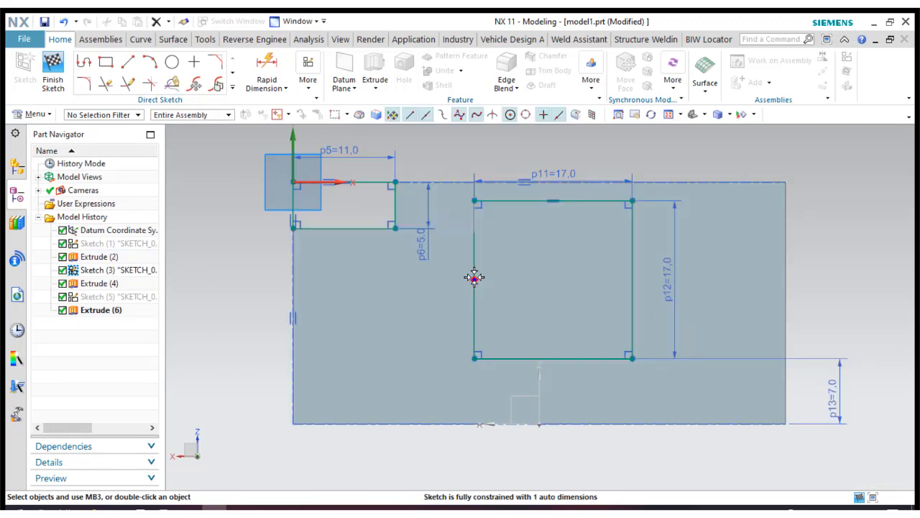
- Try twice to make the square's two vertical sides symmetric about the YZ datum plane with Make Symmetric
click(307, 81)
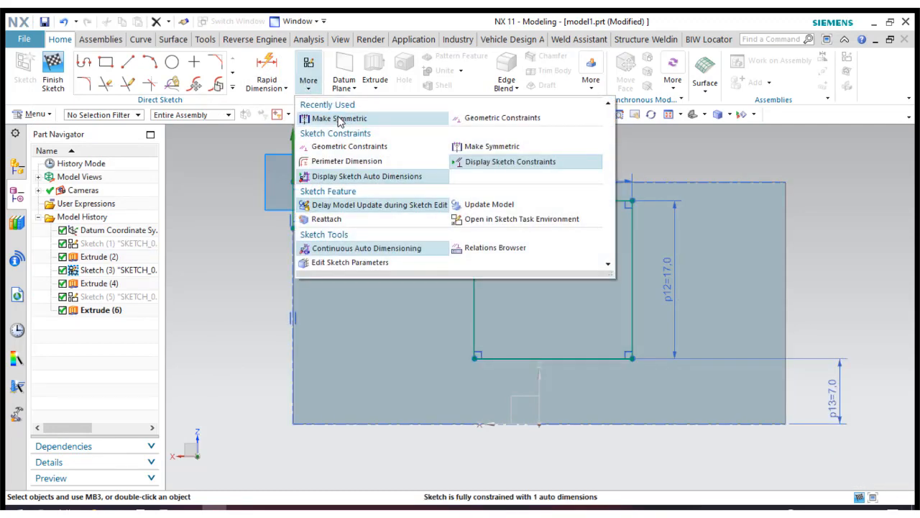
click(340, 119)
click(475, 247)
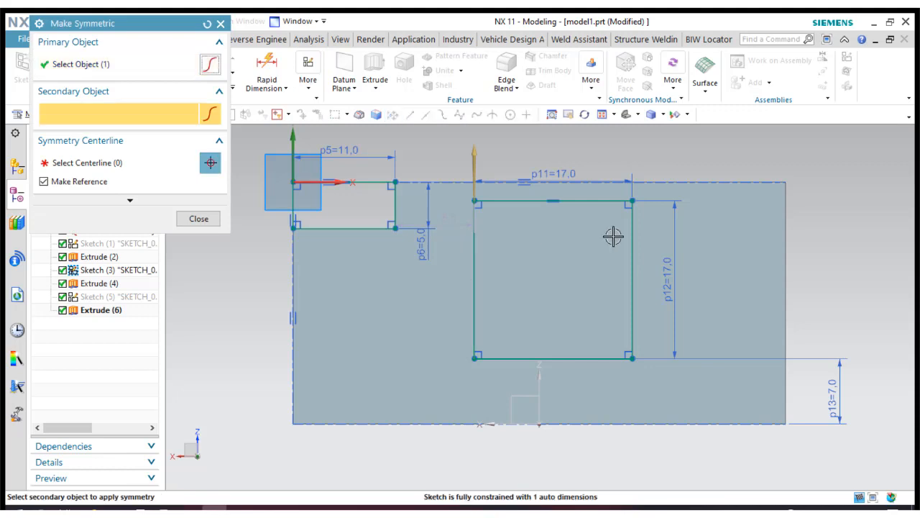
click(637, 229)
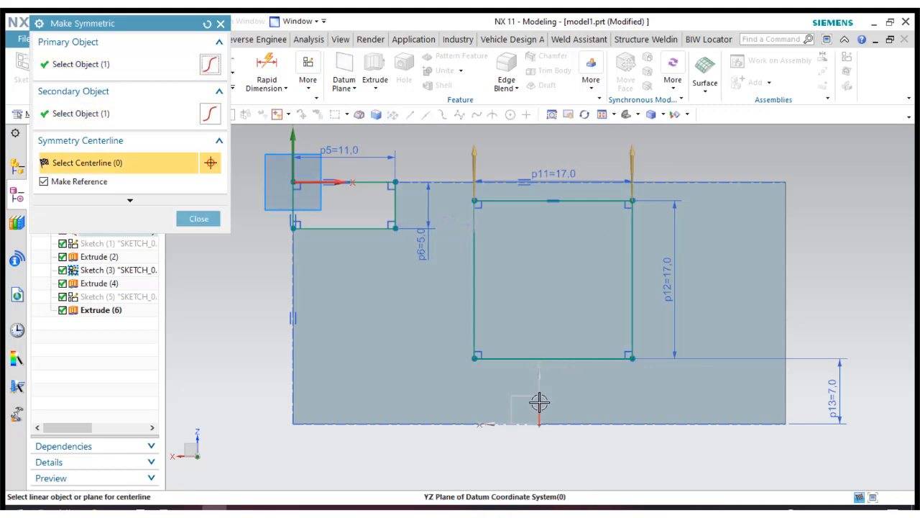
click(539, 402)
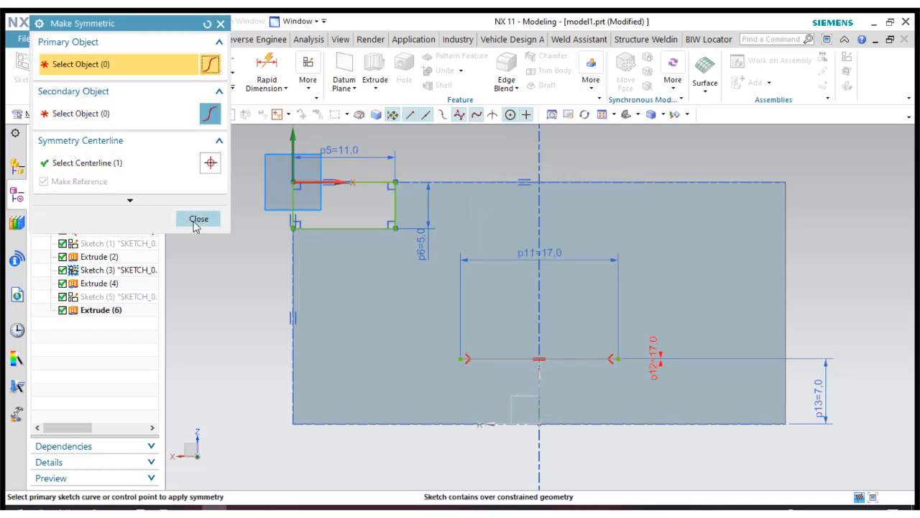
click(196, 225)
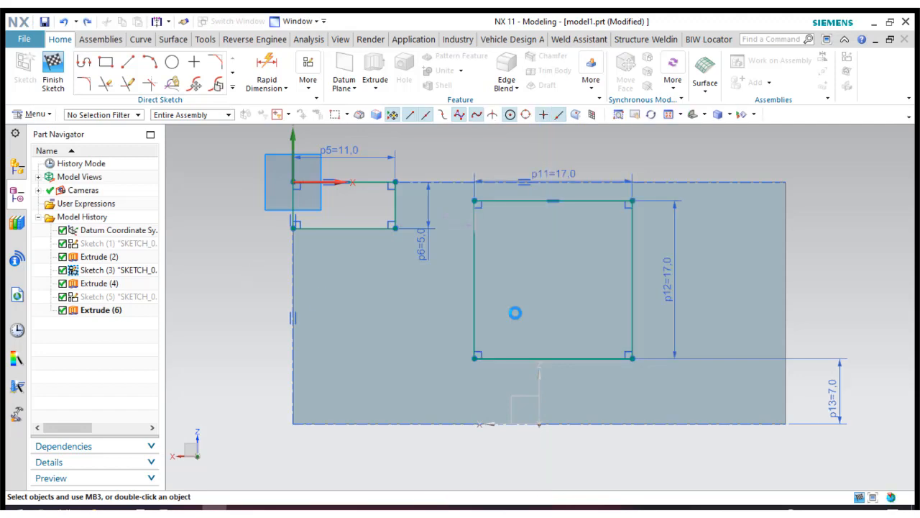
middle_drag(859, 304, 865, 316)
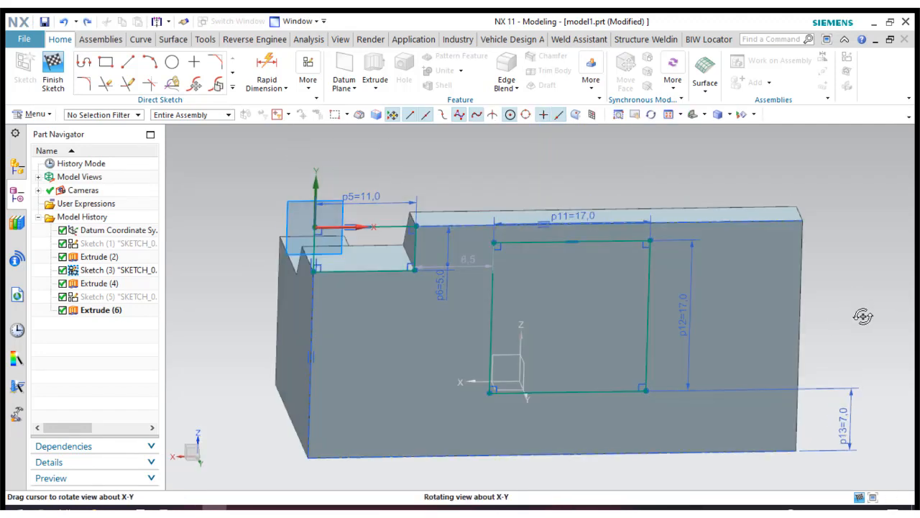
click(307, 80)
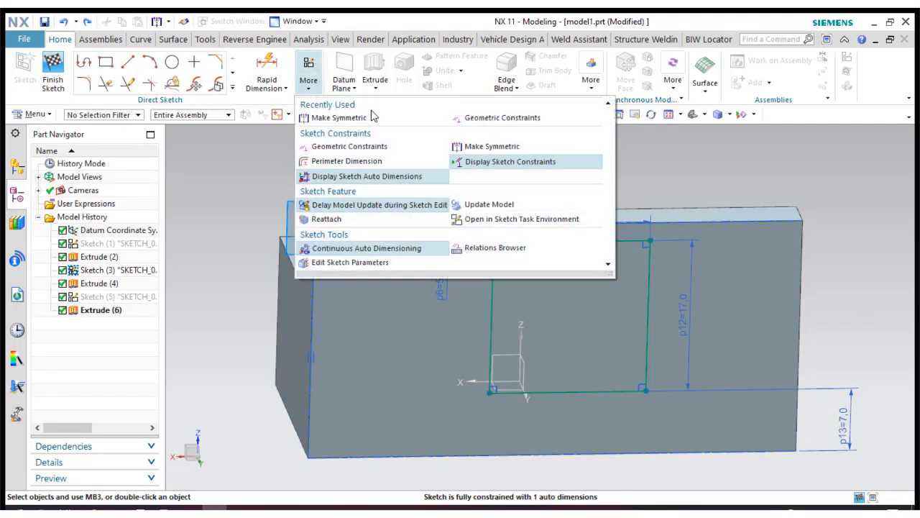
click(339, 119)
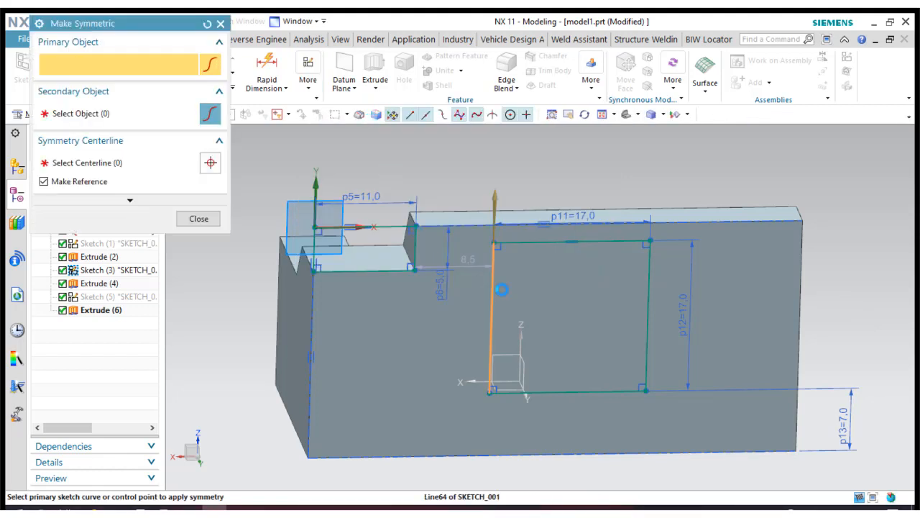
click(493, 302)
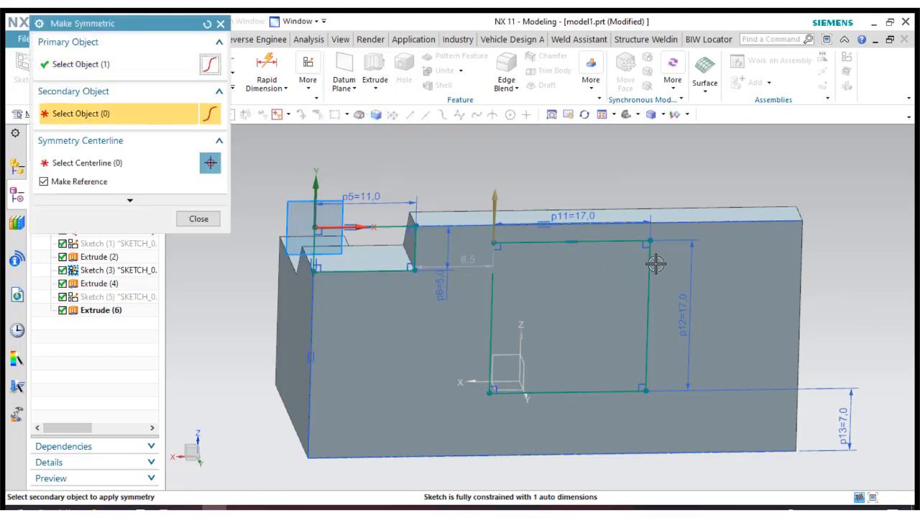
click(523, 363)
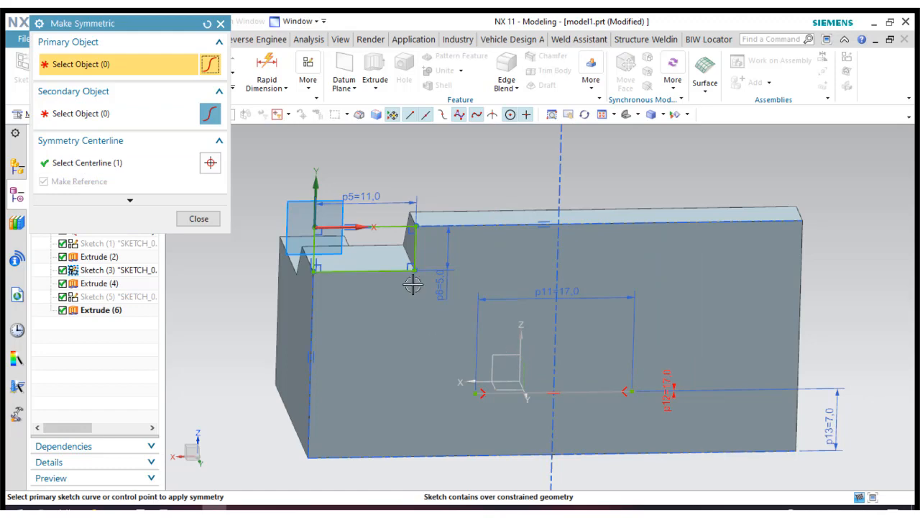
middle_click(424, 245)
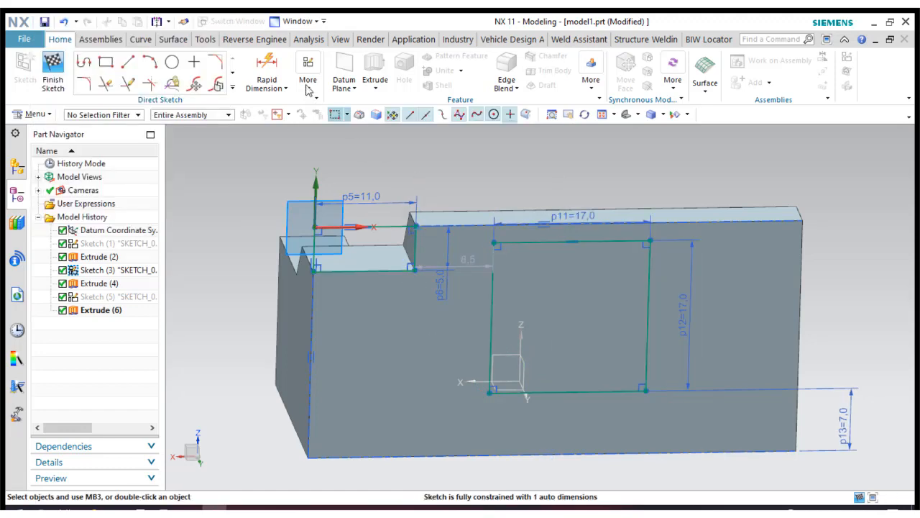
- Make the square's two vertical sides symmetric about the datum coordinate system's Z axis
click(307, 75)
click(321, 117)
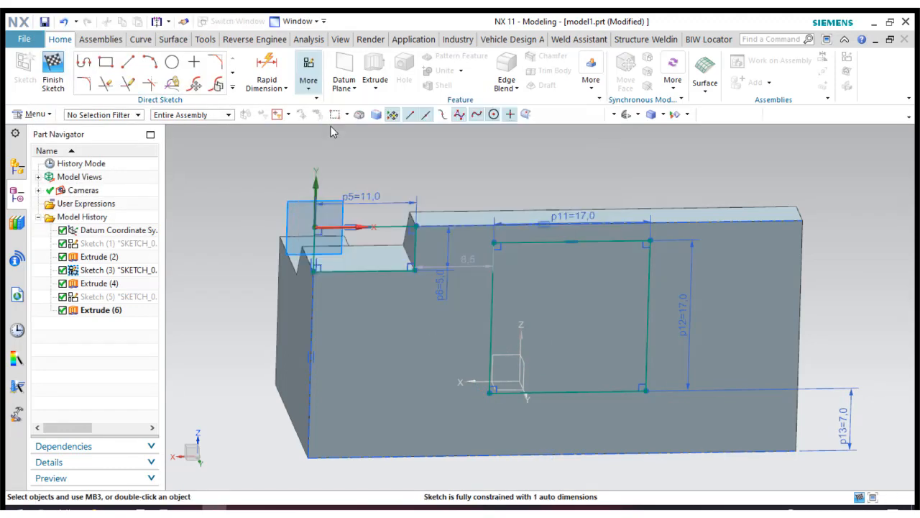
click(492, 260)
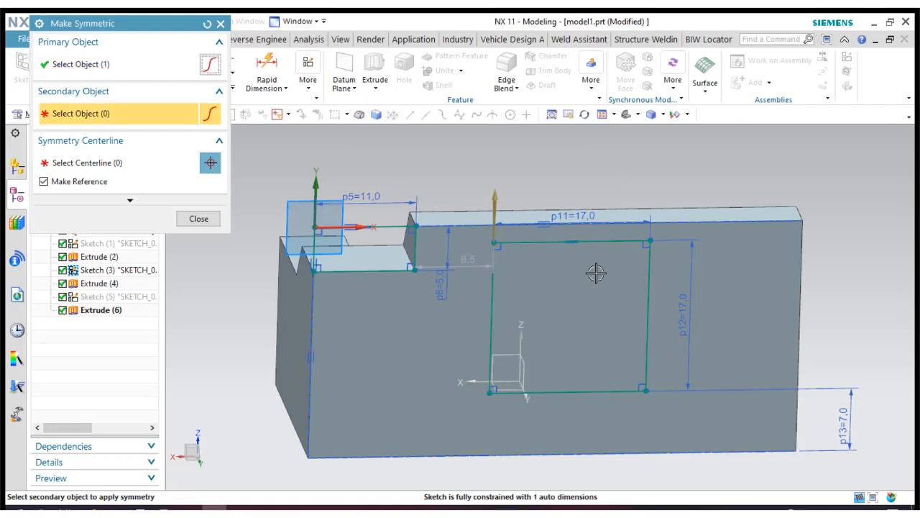
click(647, 262)
click(520, 333)
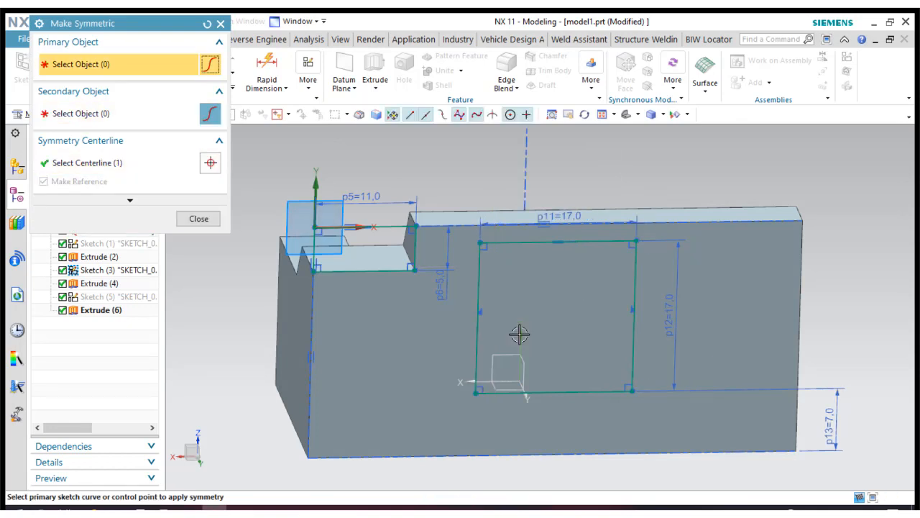
click(198, 218)
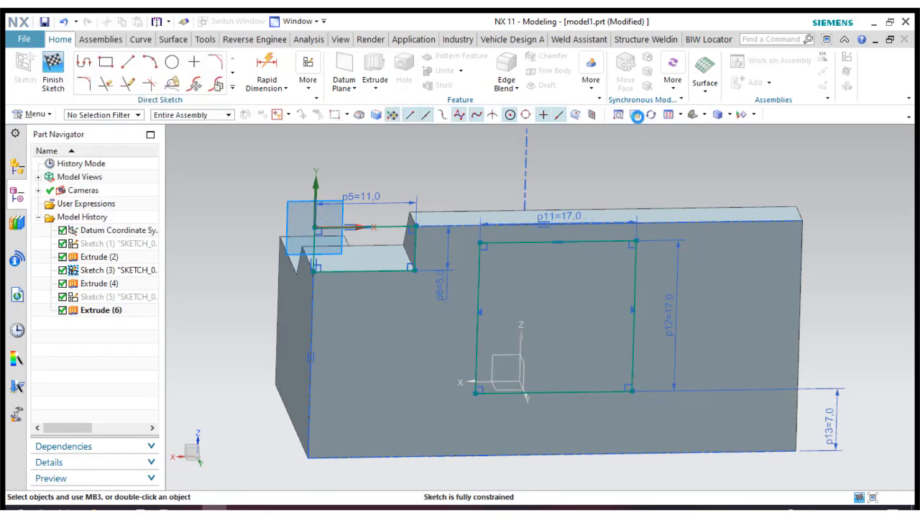
- Reposition the square's 17 mm width dimension above the block's top edge
click(635, 114)
click(705, 114)
click(718, 154)
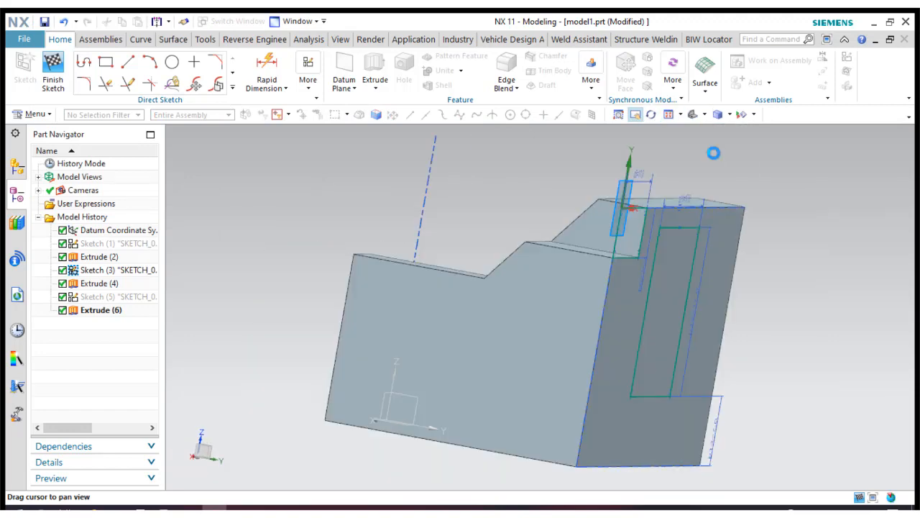
click(703, 115)
click(709, 180)
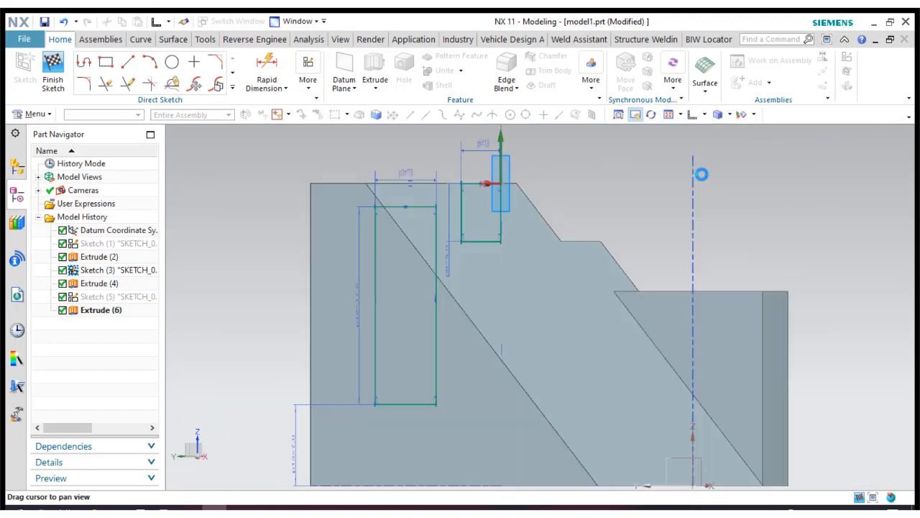
scroll(496, 266, down, 1)
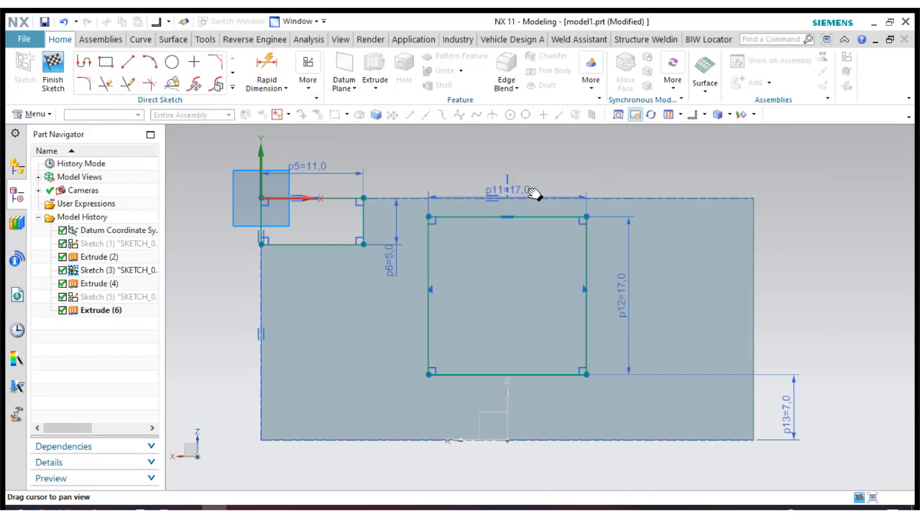
click(642, 114)
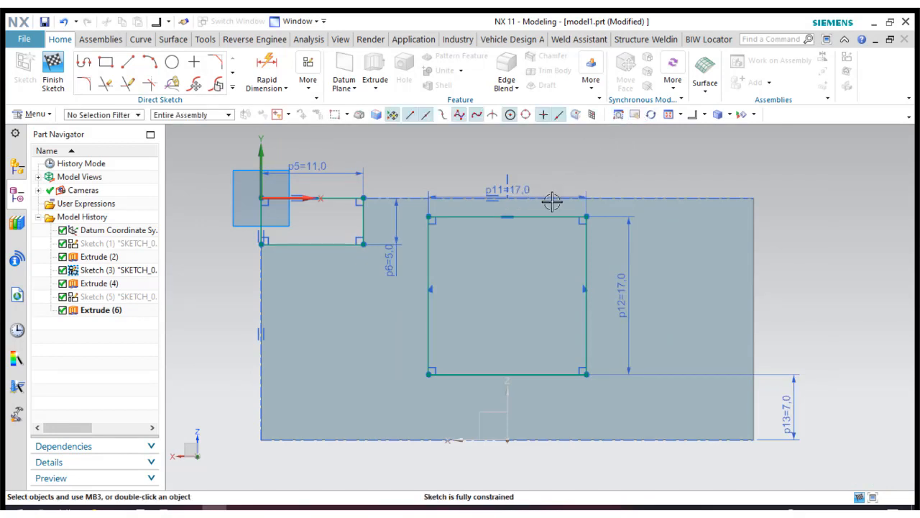
drag(539, 197, 534, 171)
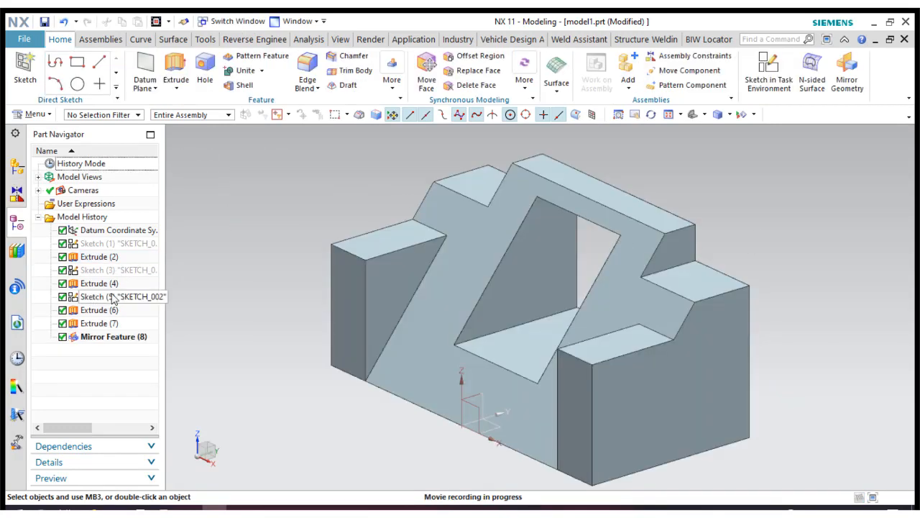
double_click(113, 298)
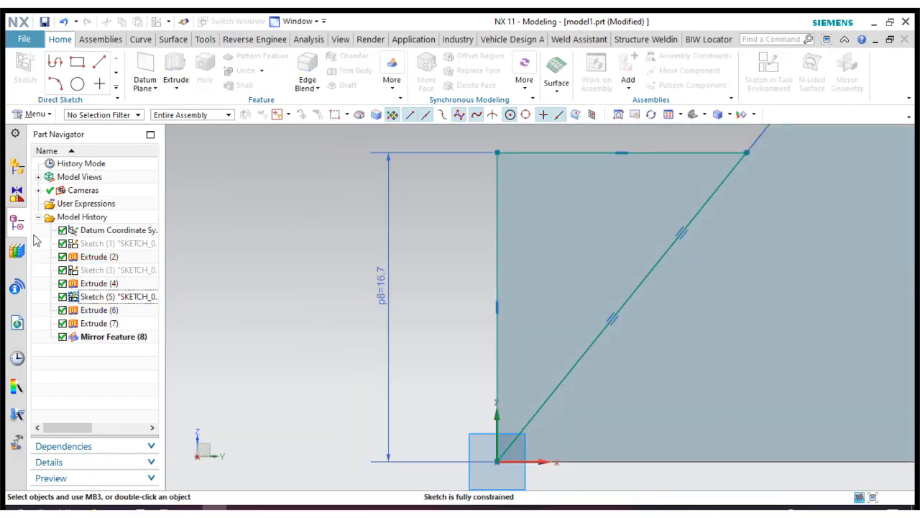
click(50, 77)
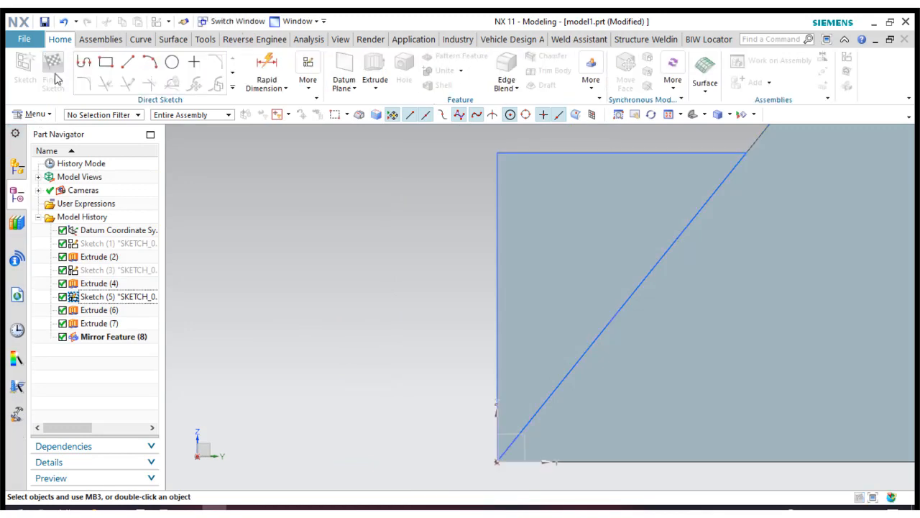
right_click(108, 296)
click(137, 24)
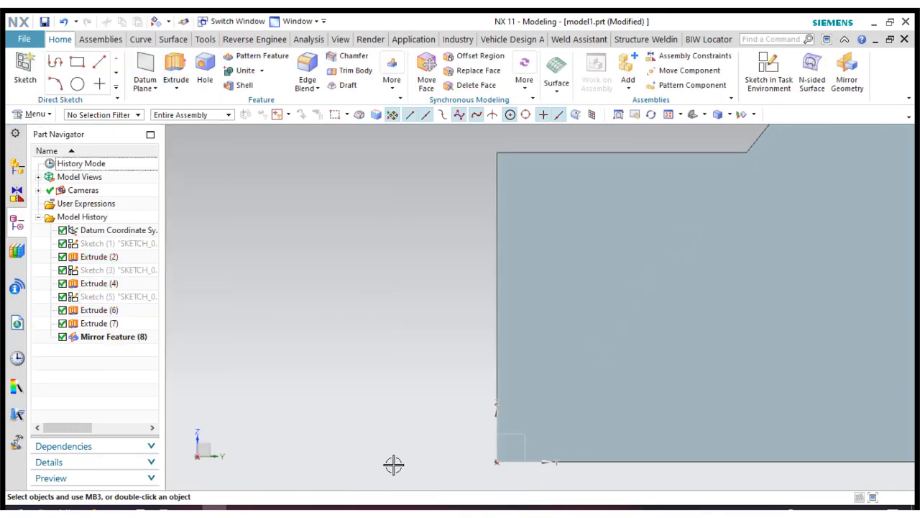
- Edit Sketch (3), set the offset between the square's lower side and the block's bottom edge to 3.5 mm, and finish the sketch
click(121, 269)
double_click(122, 269)
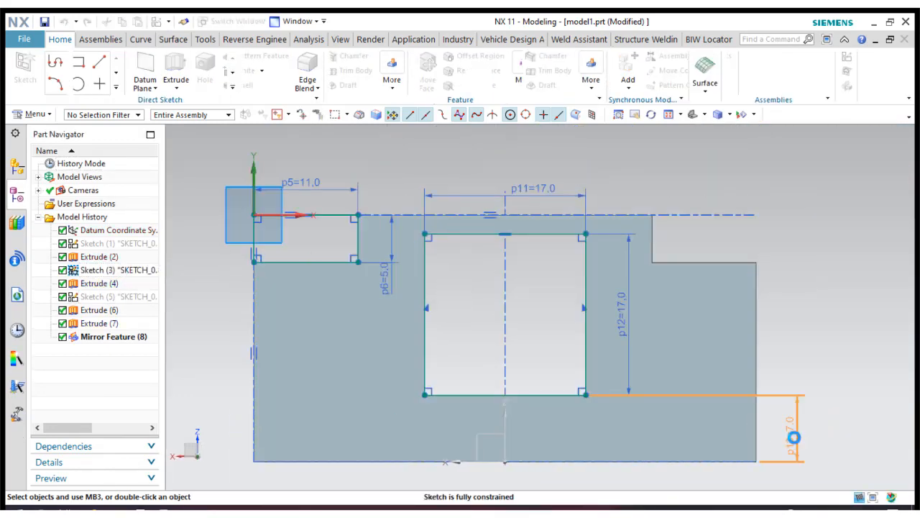
double_click(794, 437)
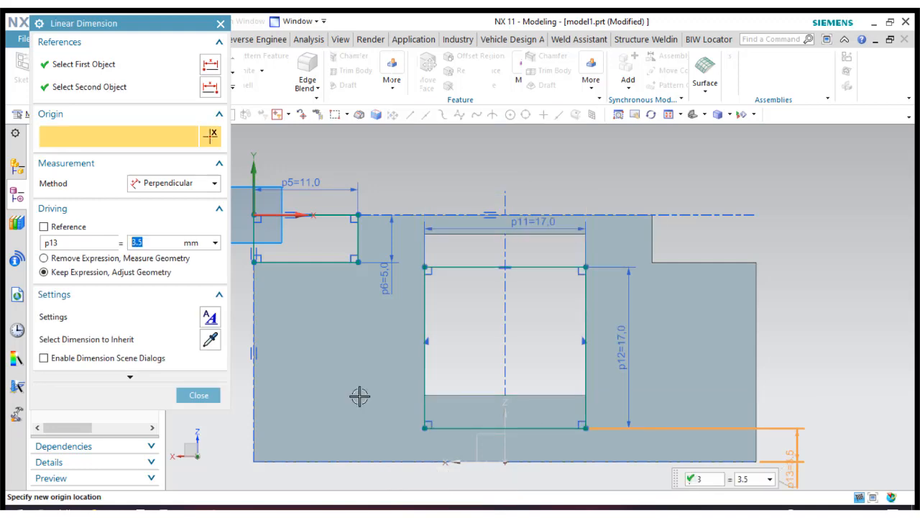
click(208, 394)
click(44, 89)
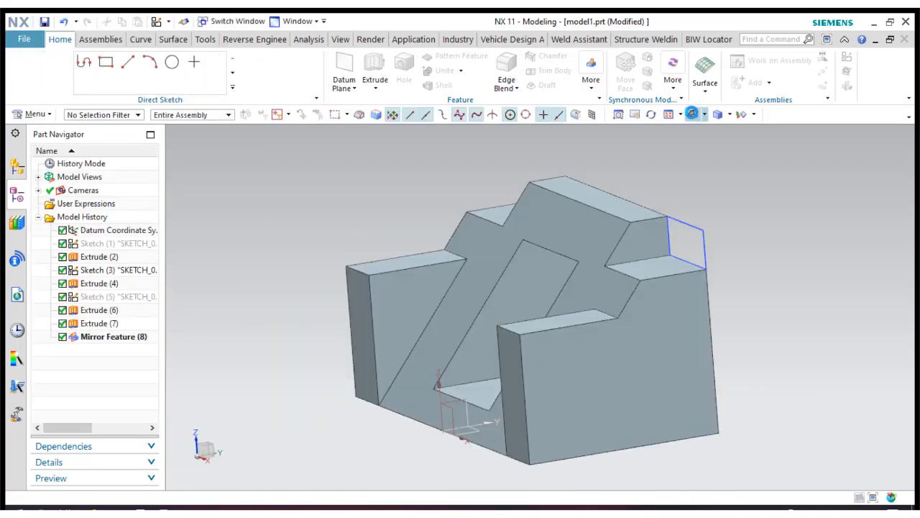
- Measure the distance between the sloped face's bottom edge and the lower front edge of the square opening
click(295, 352)
click(349, 346)
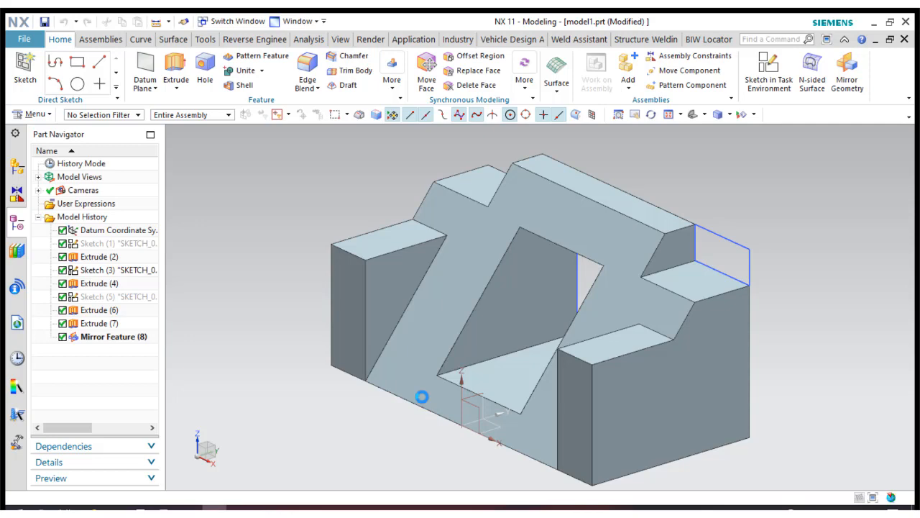
scroll(422, 396, down, 3)
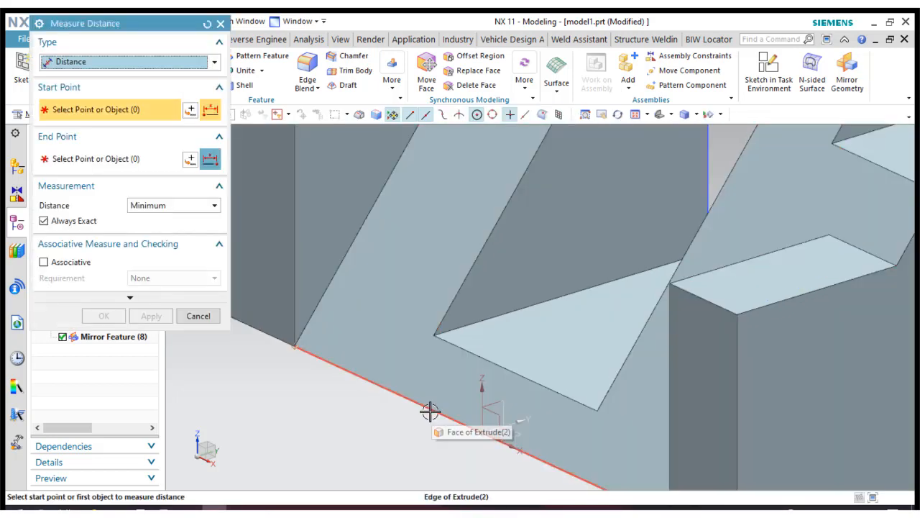
click(461, 372)
click(466, 350)
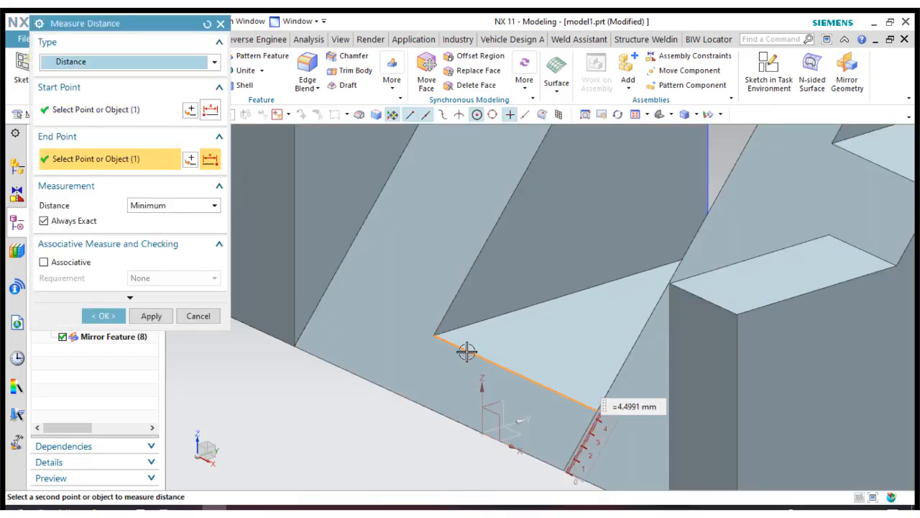
click(103, 316)
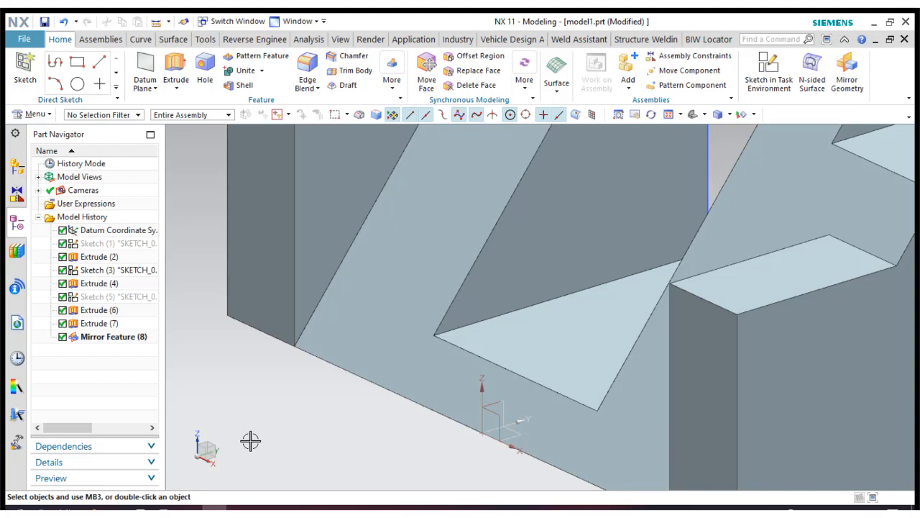
- Edit Sketch (3), set the offset between the square's lower side and the block's bottom edge to 5 mm, and finish the sketch
double_click(112, 270)
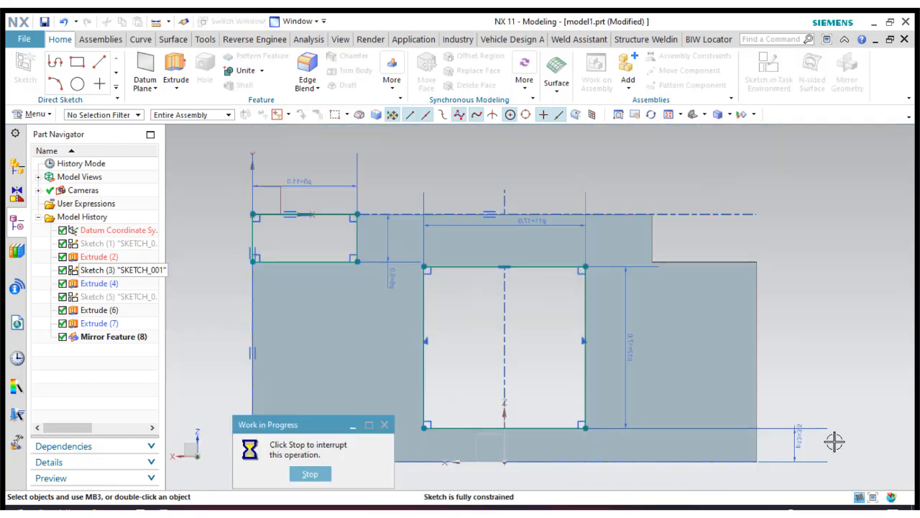
double_click(792, 445)
text(5)
key(Return)
click(203, 394)
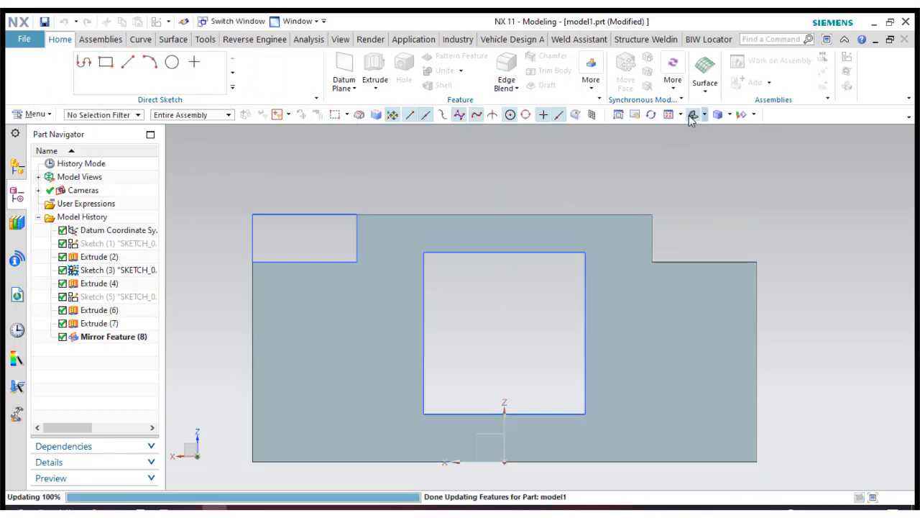
- Measure the minimum distance from the sloped face's bottom edge to the lower face of the square opening
click(303, 410)
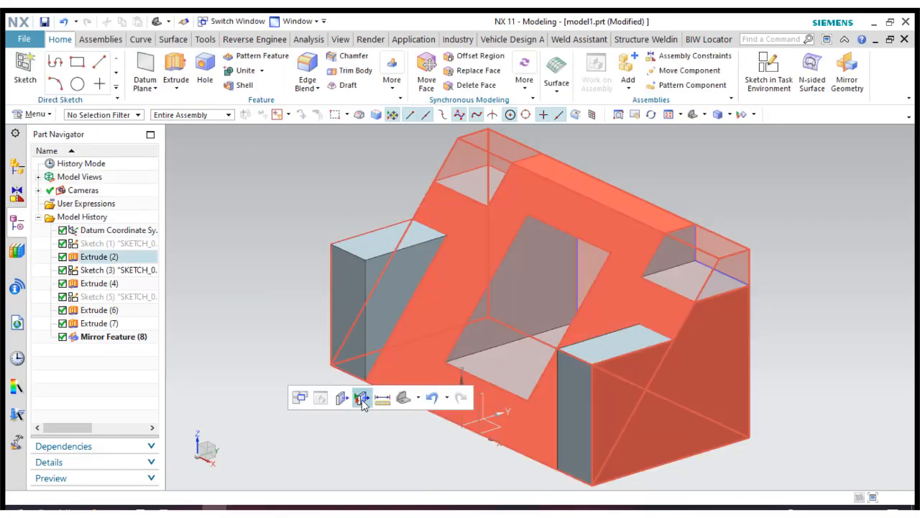
click(381, 402)
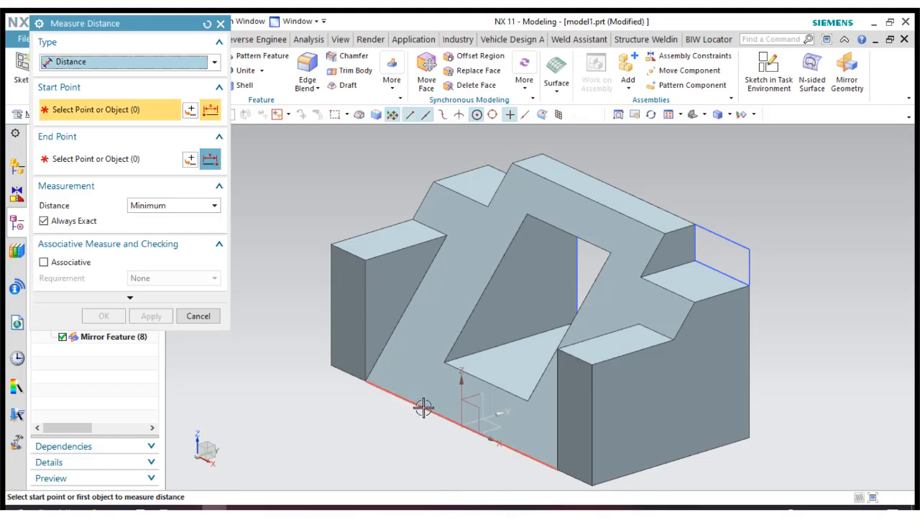
click(423, 407)
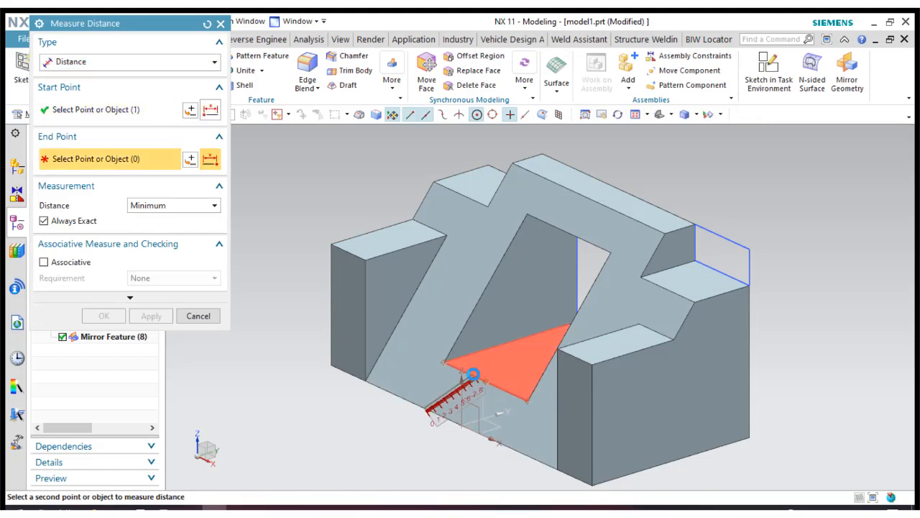
click(473, 374)
click(100, 316)
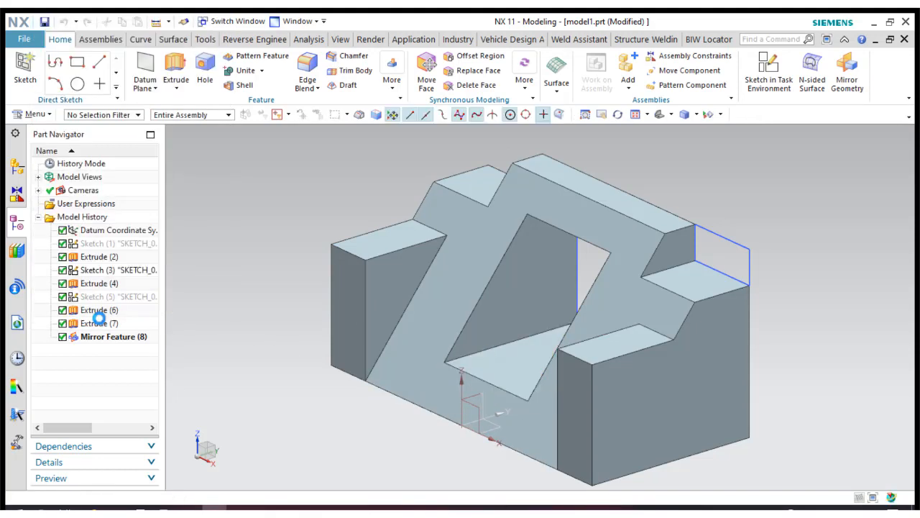
- Hide Sketch (3), whose rectangle outlines the upper corner notch
click(740, 255)
right_click(739, 248)
click(760, 179)
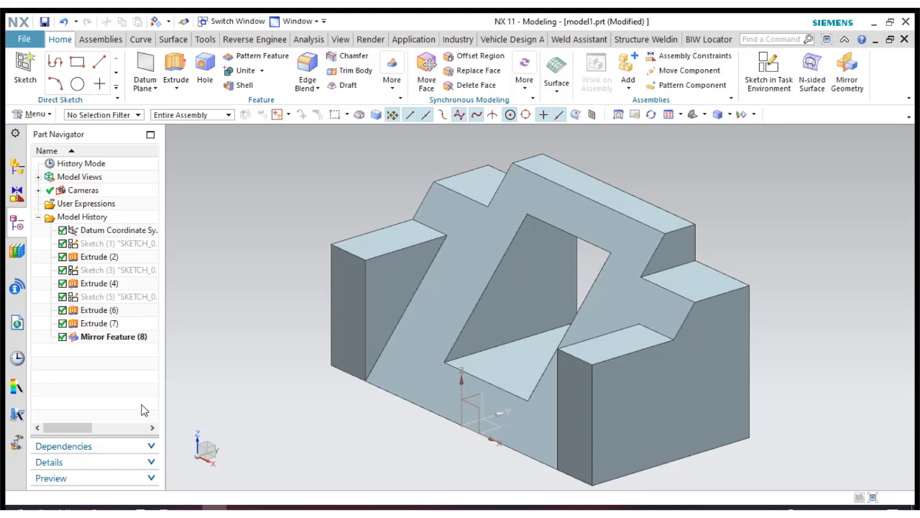
- Display the block shaded without edges, inspect it from the front, and restore the trimetric view
click(728, 115)
click(744, 147)
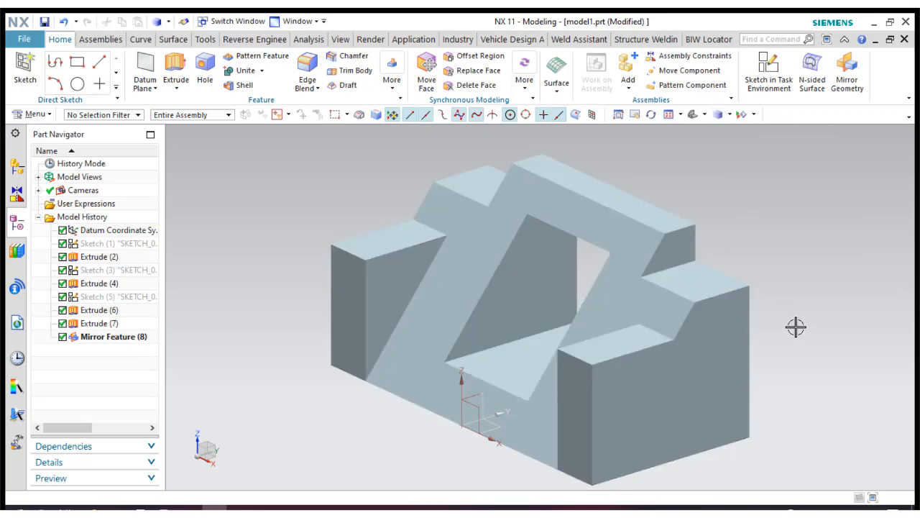
mouse_move(795, 327)
middle_down()
mouse_move(677, 310)
mouse_move(565, 323)
middle_up()
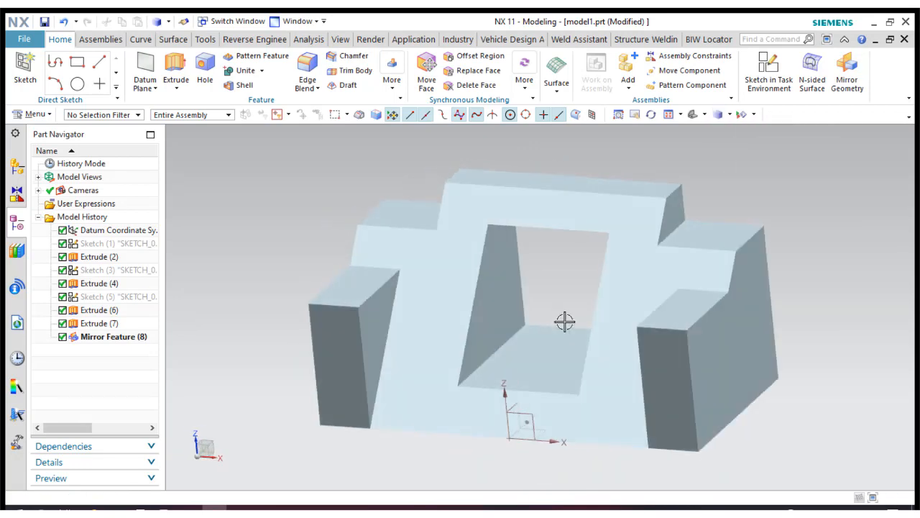
click(703, 115)
click(697, 134)
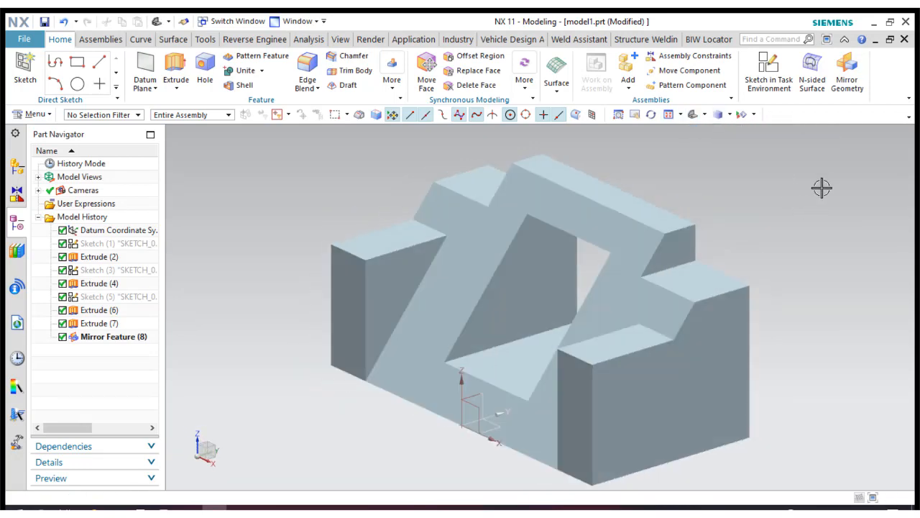